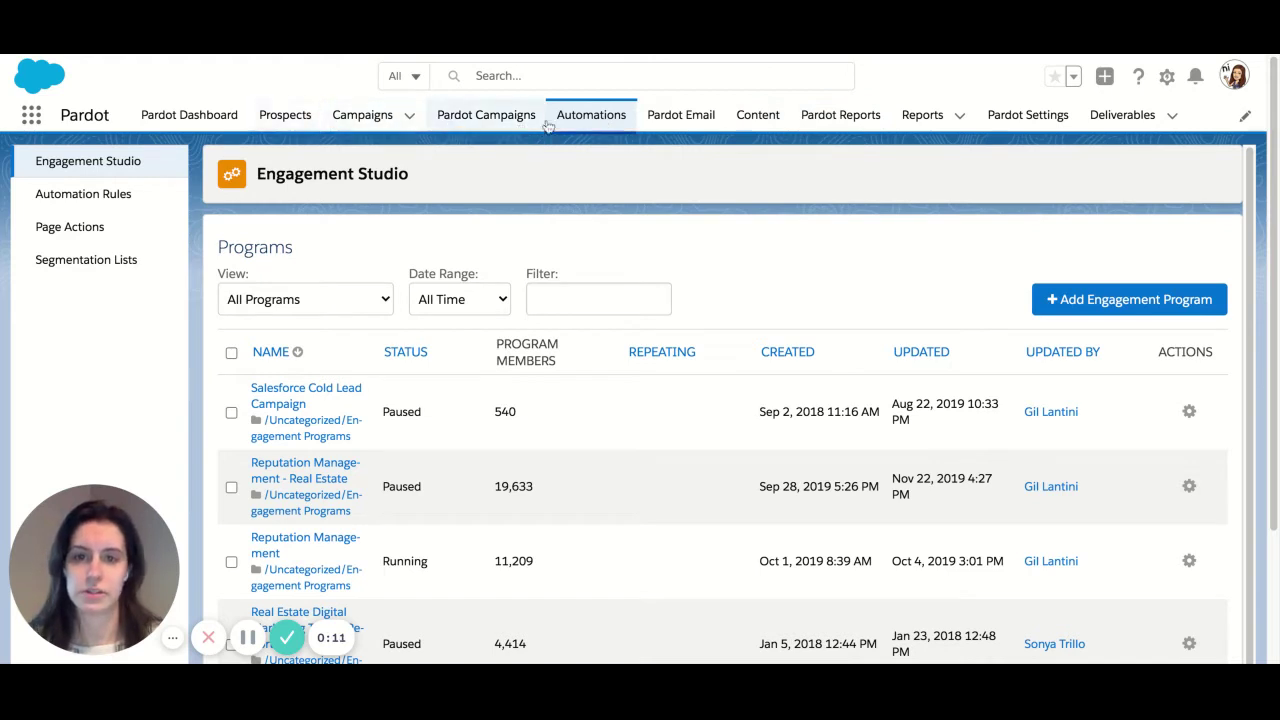
- Reload the Engagement Studio programs list and look over the existing programs and their actions
left_click(100, 161)
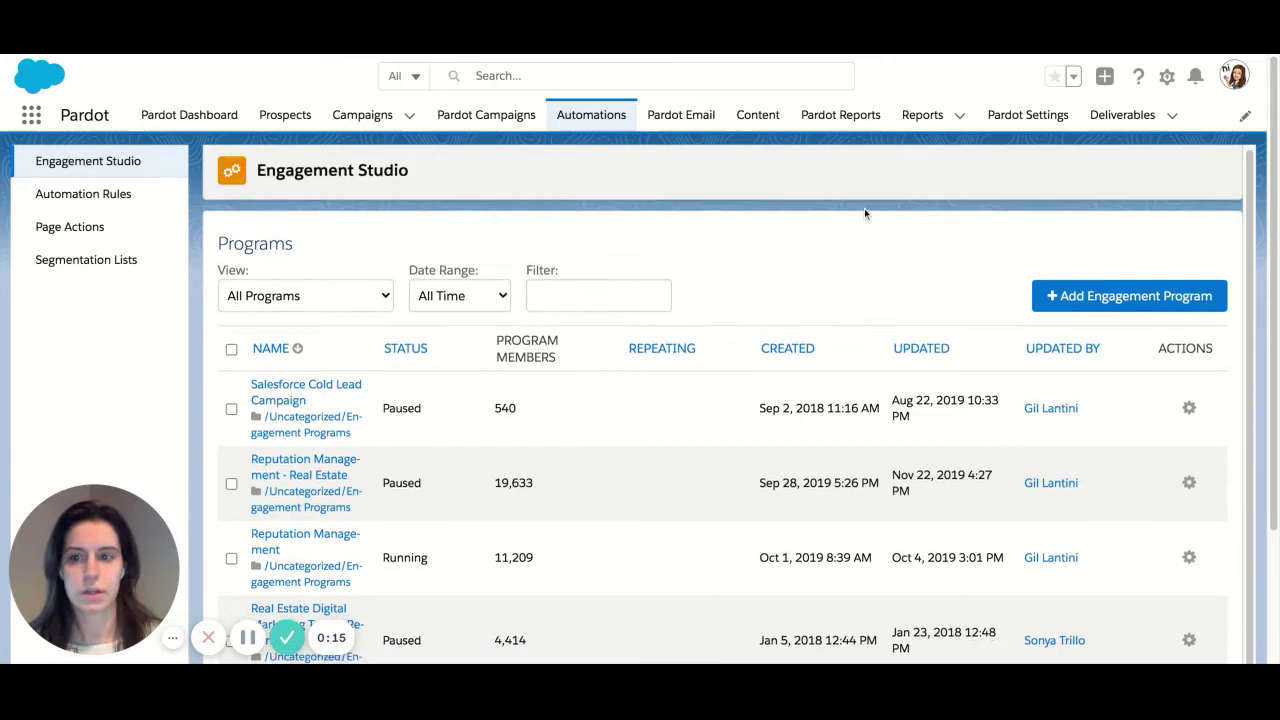
scroll(900, 212, "down", 1)
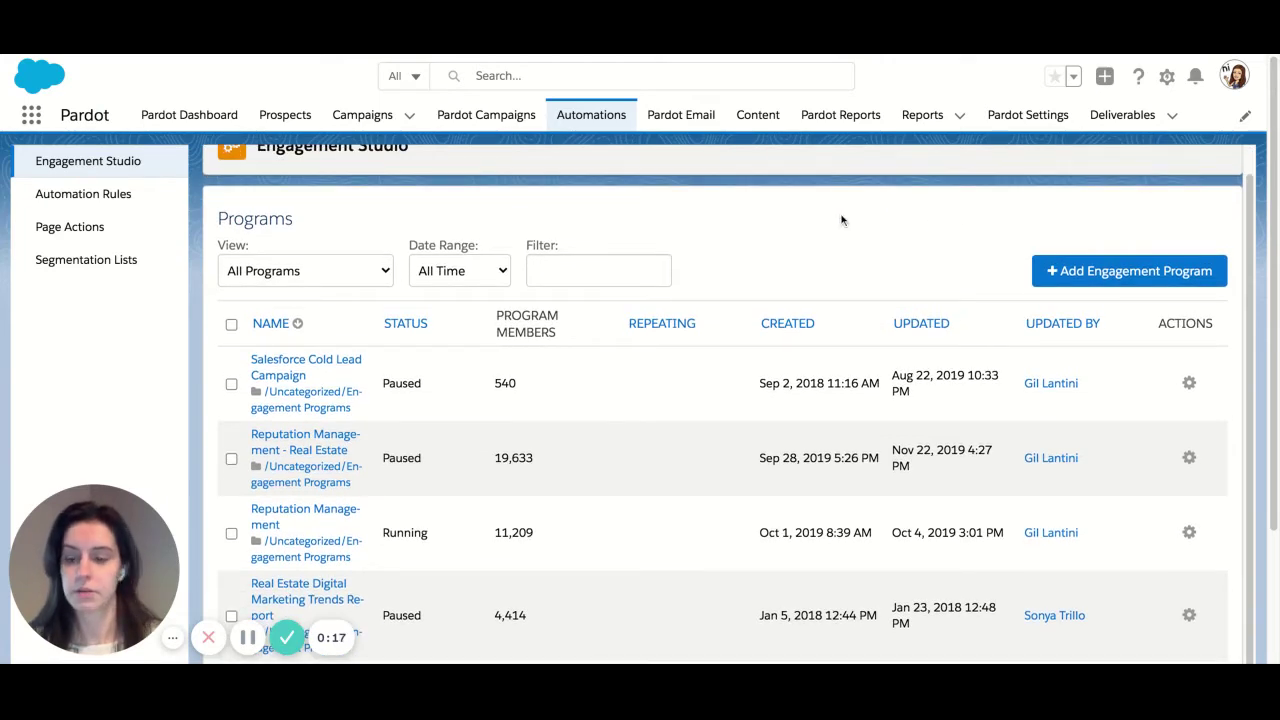
scroll(838, 214, "down", 2)
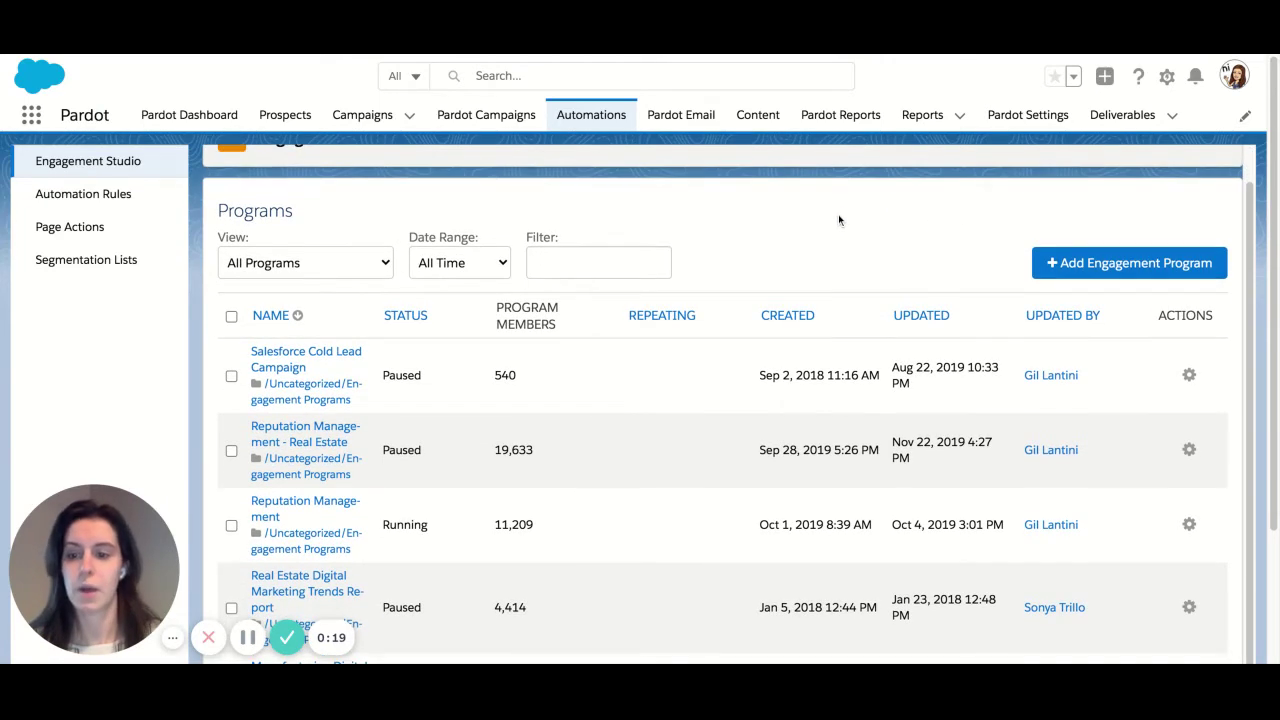
scroll(824, 216, "down", 4)
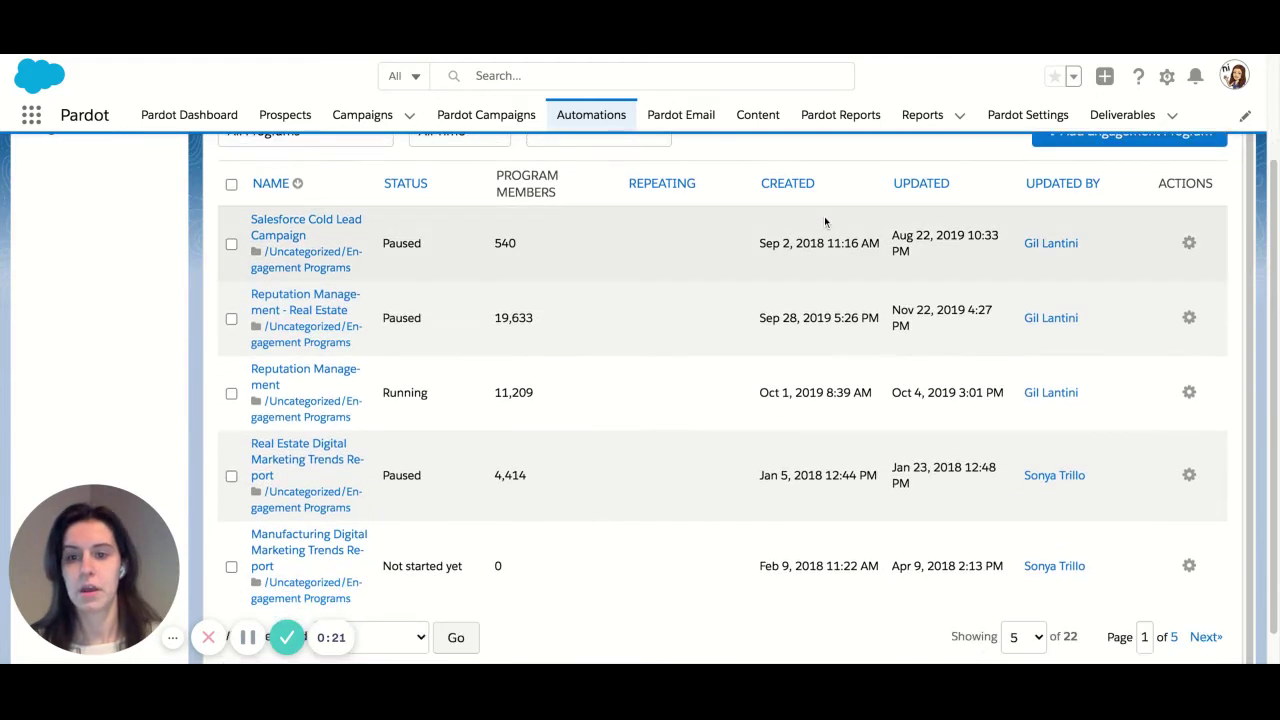
left_click(1196, 240)
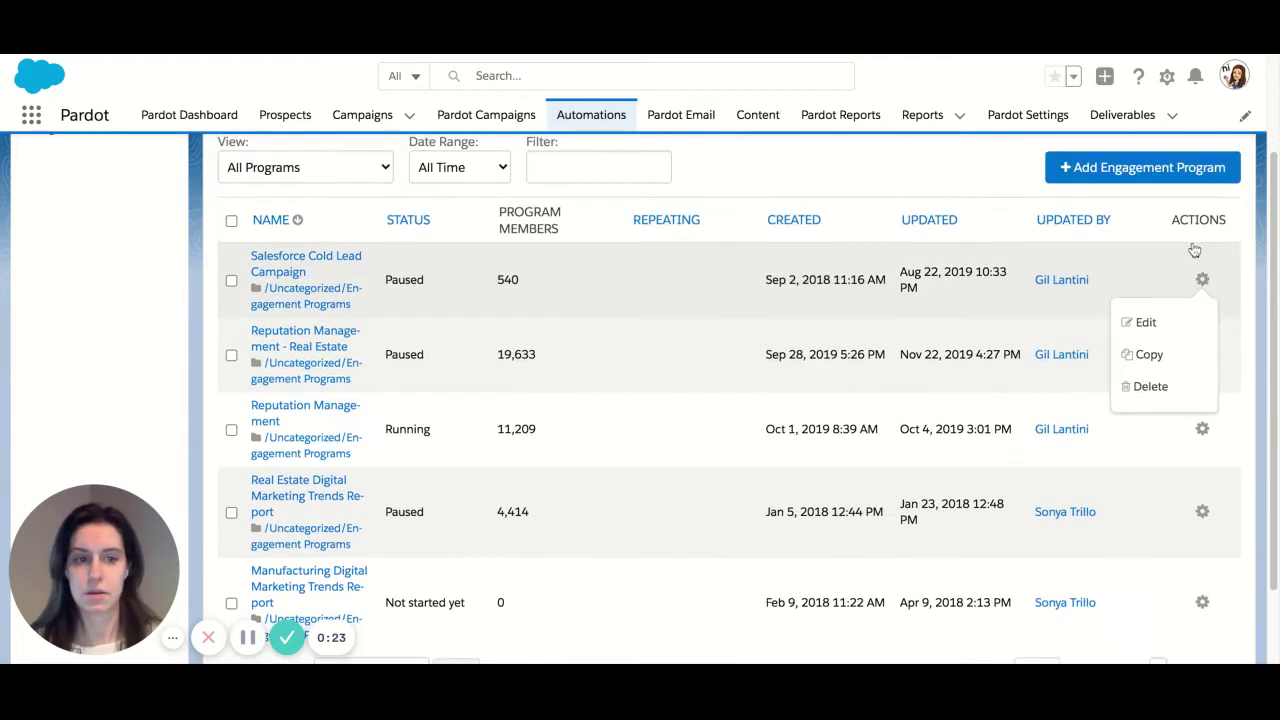
left_click(896, 161)
scroll(764, 226, "up", 5)
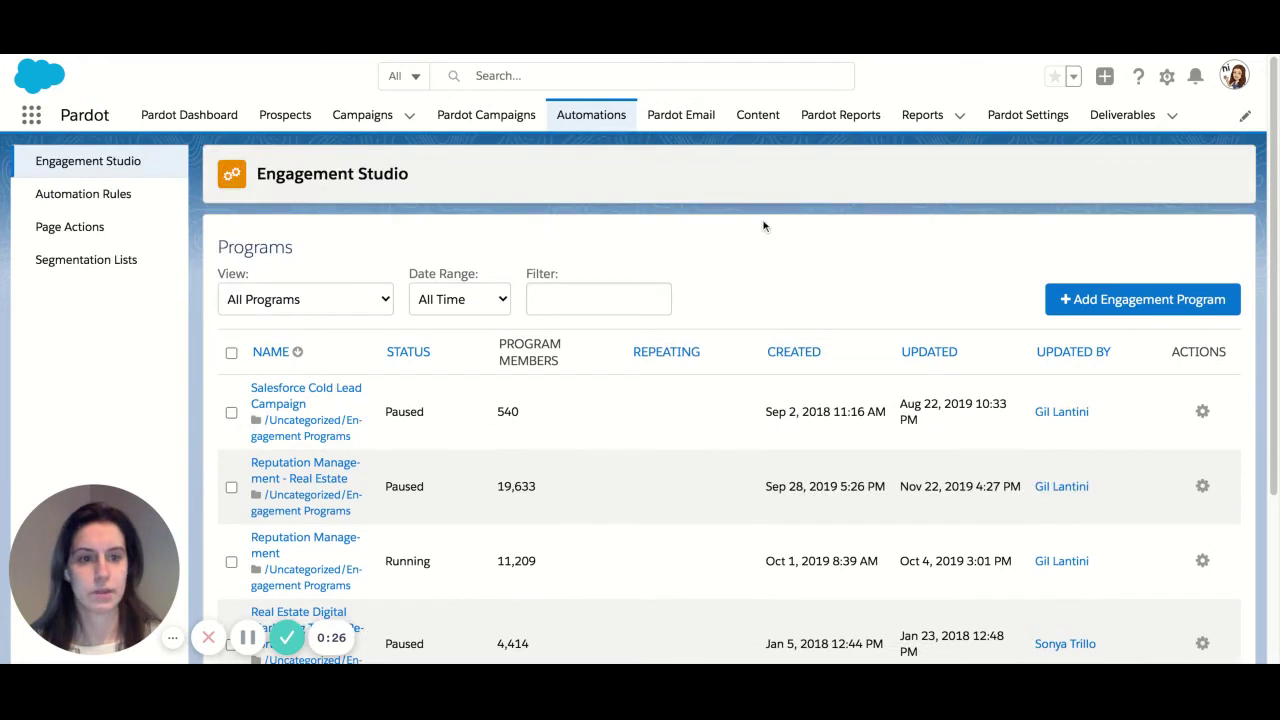
- Create a new engagement program named 'Test' and move on to its Description
left_click(1113, 304)
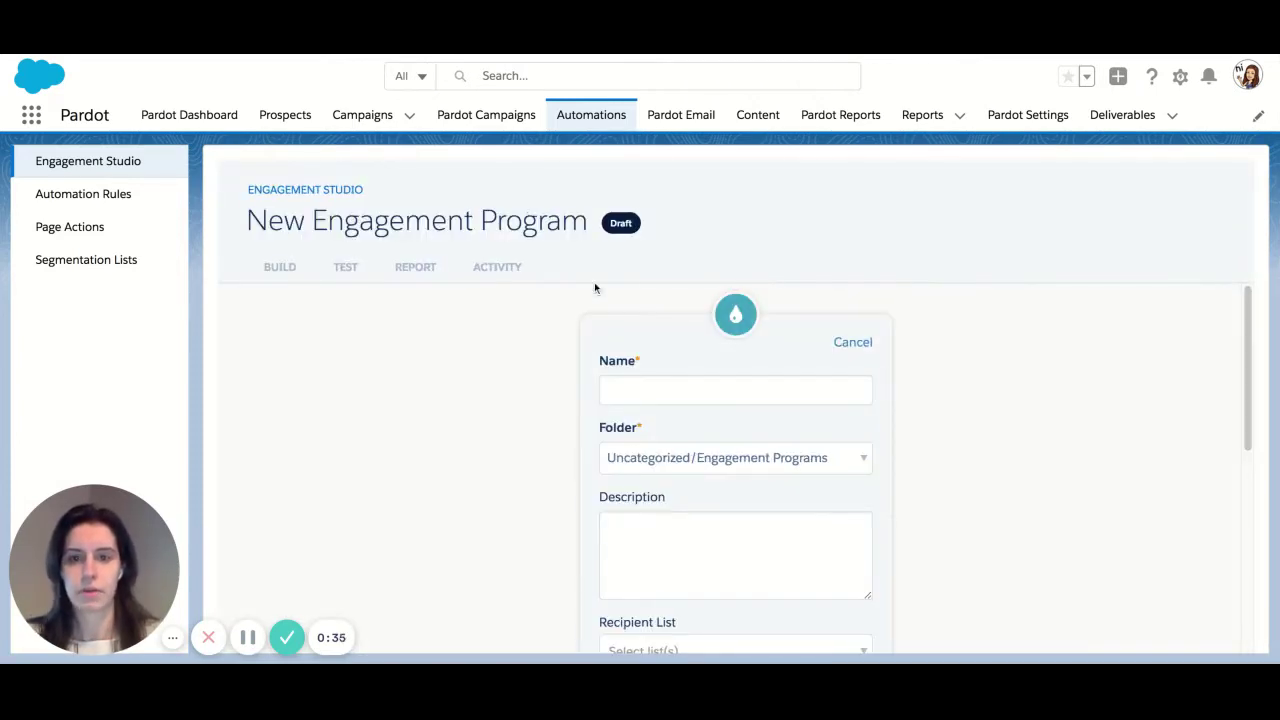
scroll(700, 300, "down", 2)
scroll(690, 330, "up", 2)
left_click(706, 394)
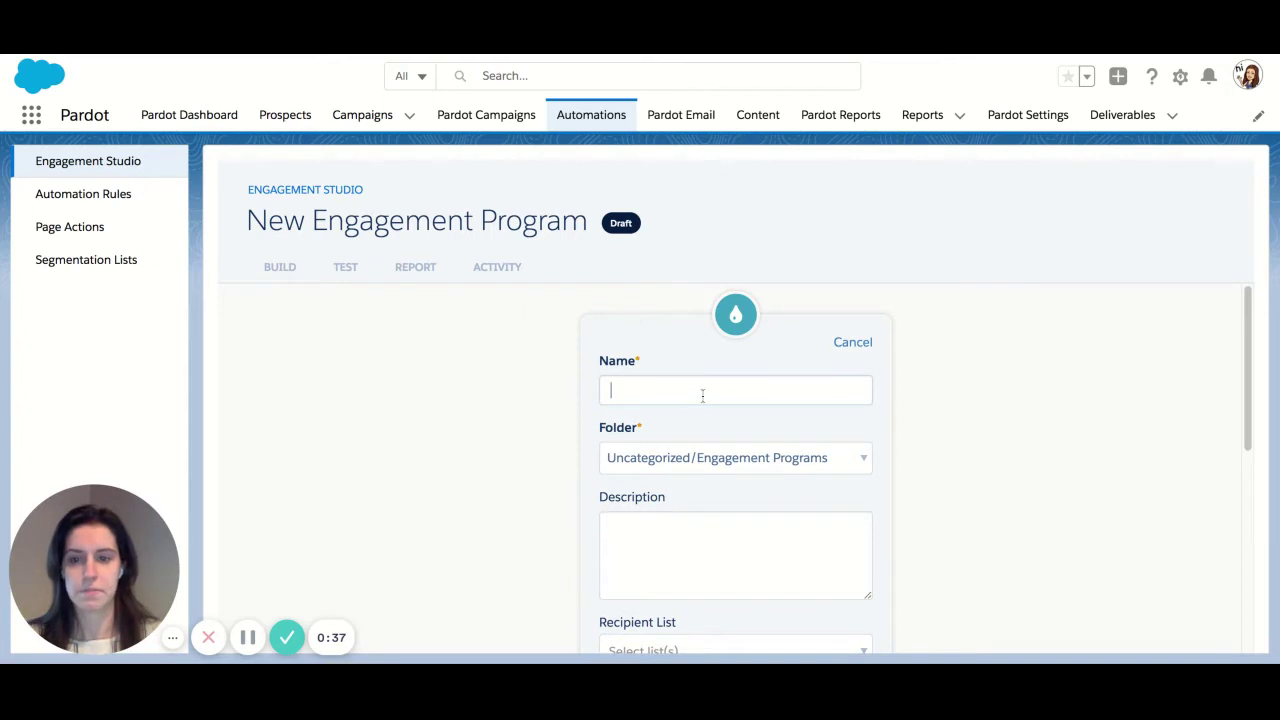
type("Test")
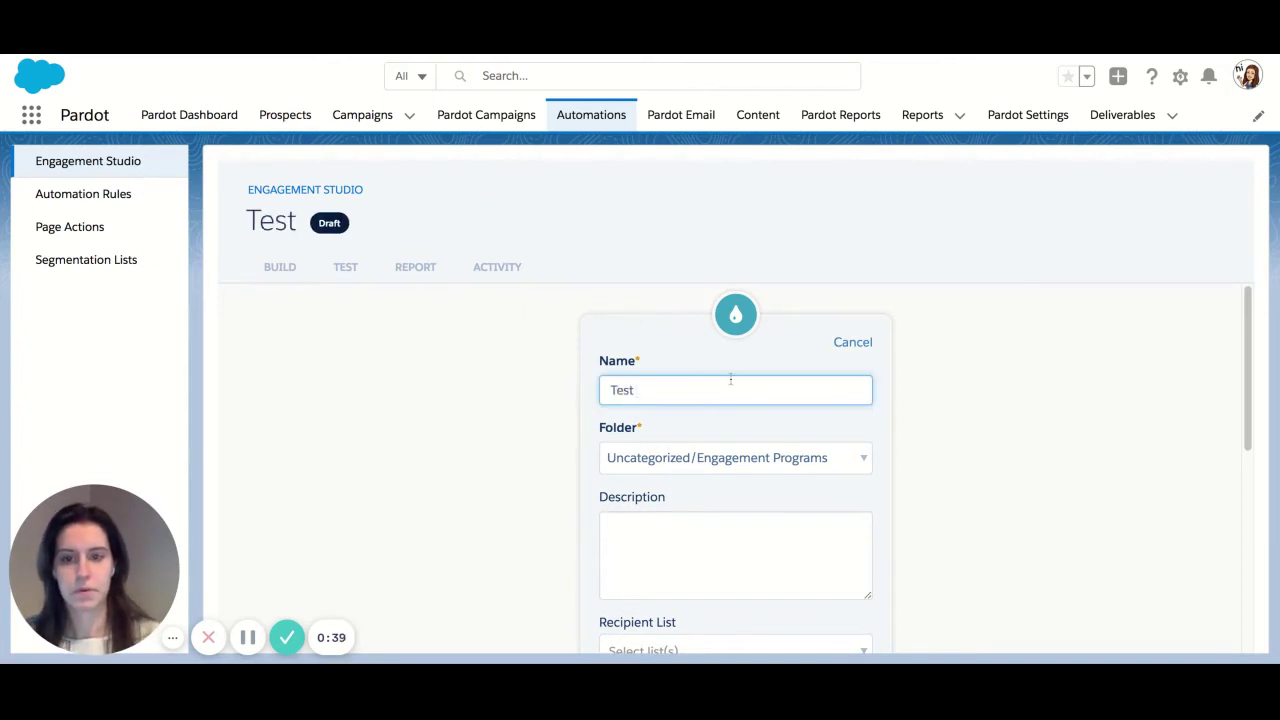
scroll(751, 394, "down", 1)
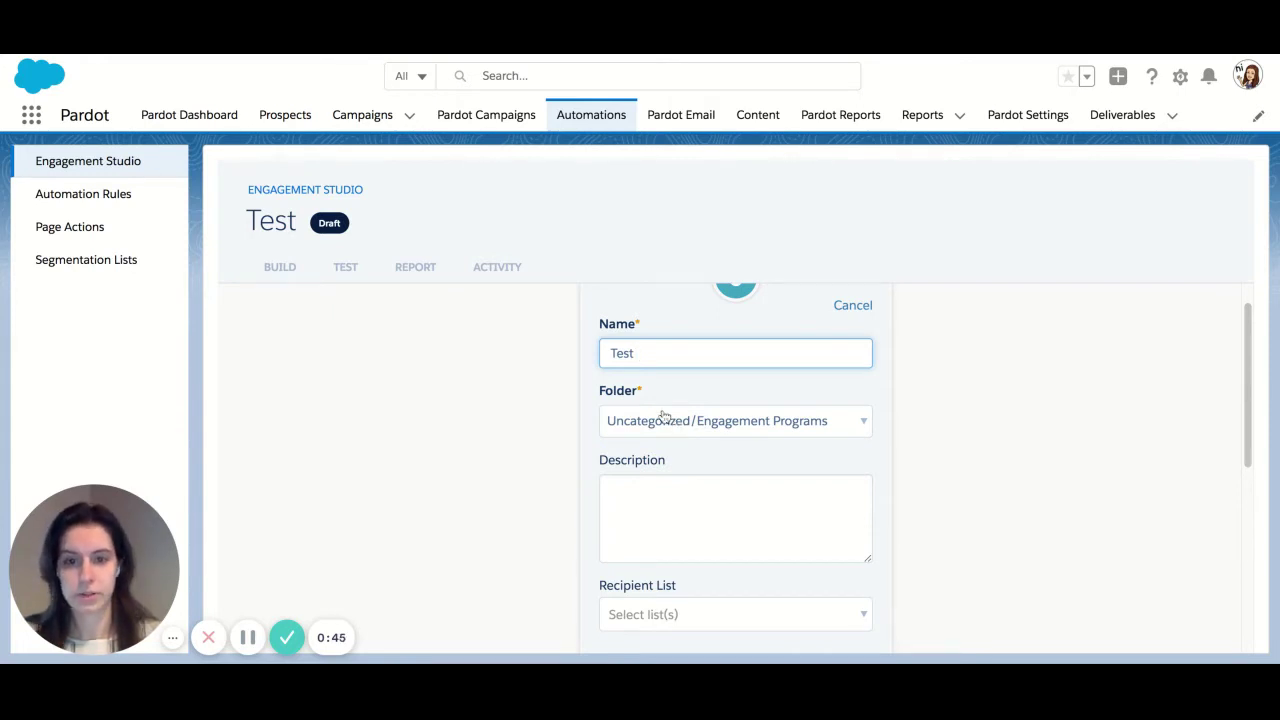
scroll(664, 410, "down", 1)
scroll(664, 408, "down", 1)
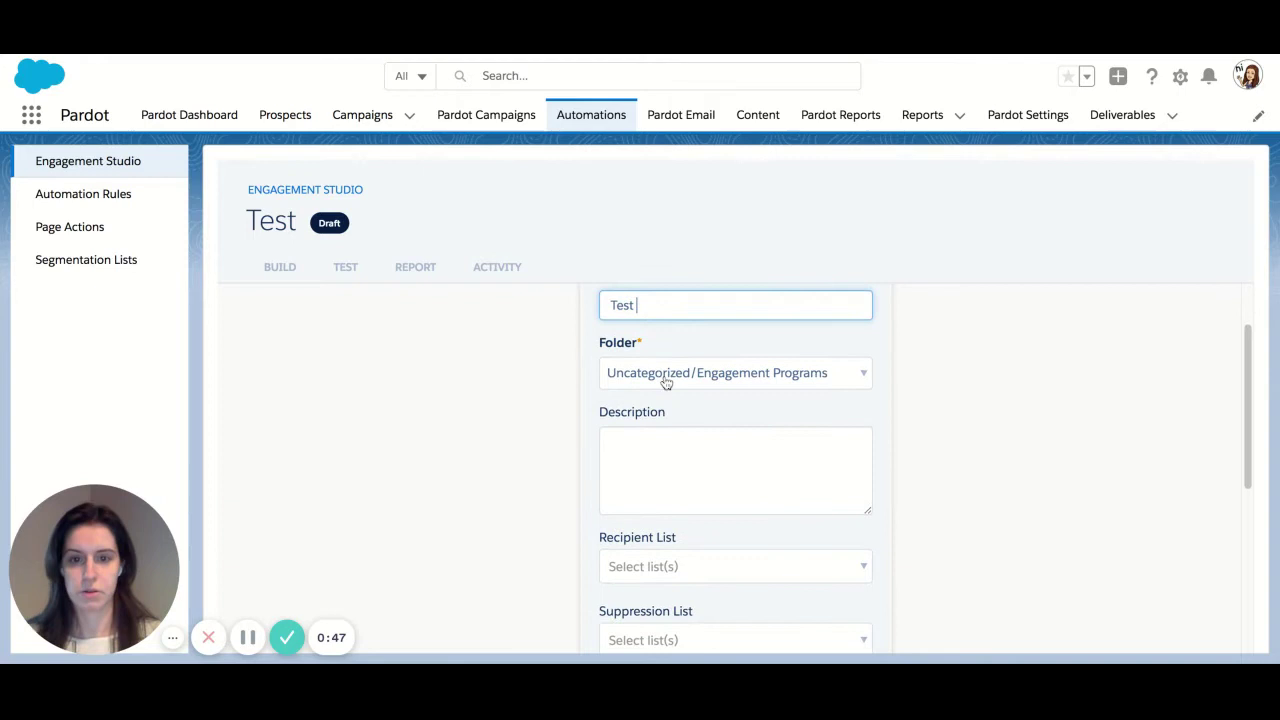
left_click(666, 453)
scroll(672, 448, "down", 2)
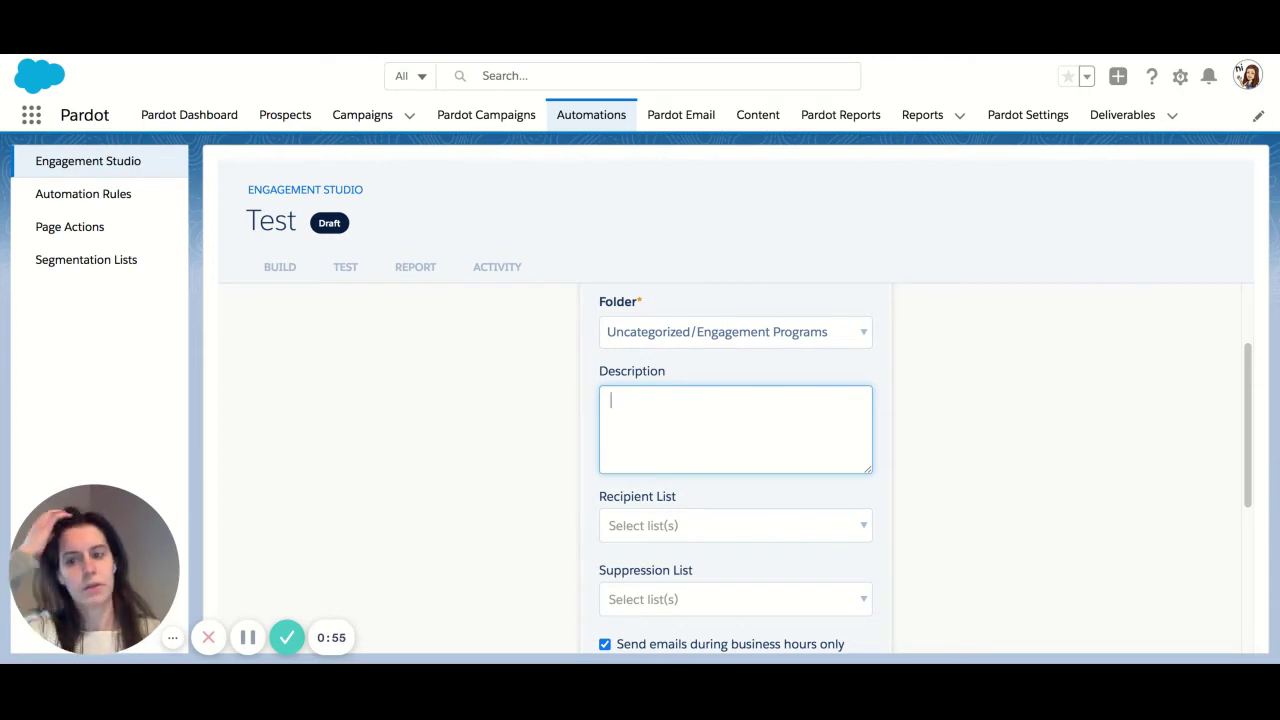
scroll(952, 412, "down", 1)
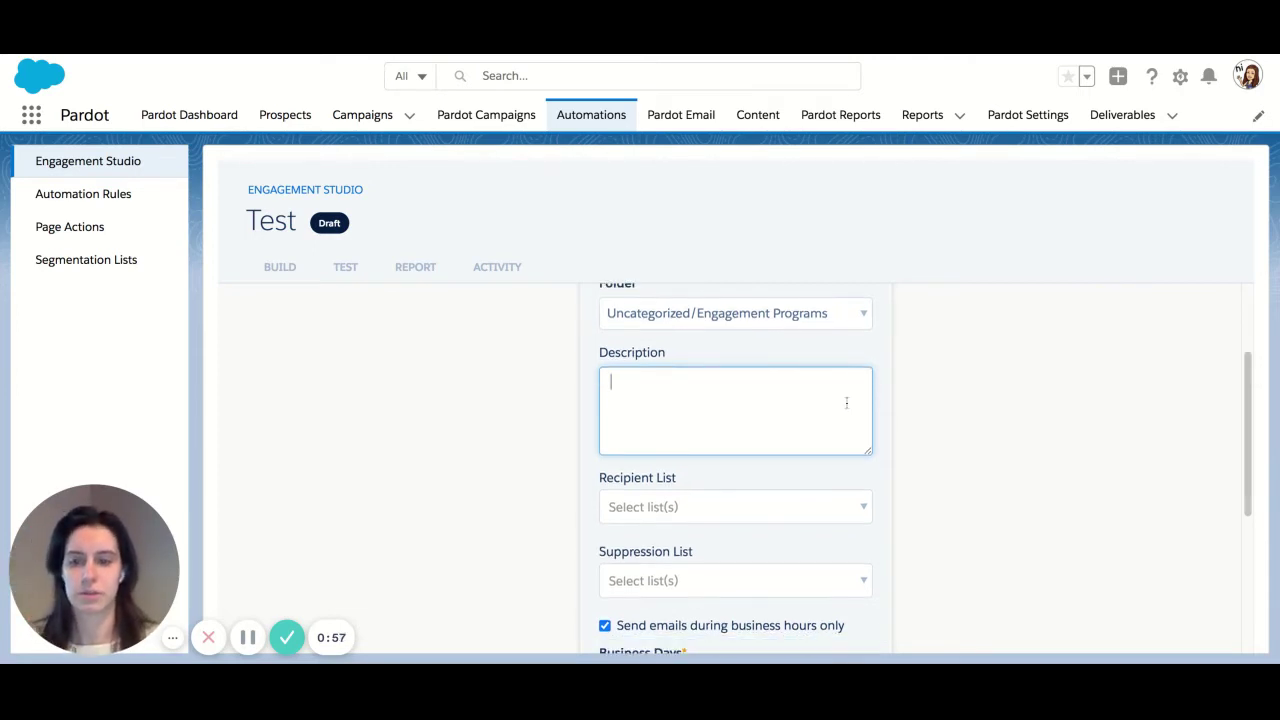
scroll(952, 410, "down", 2)
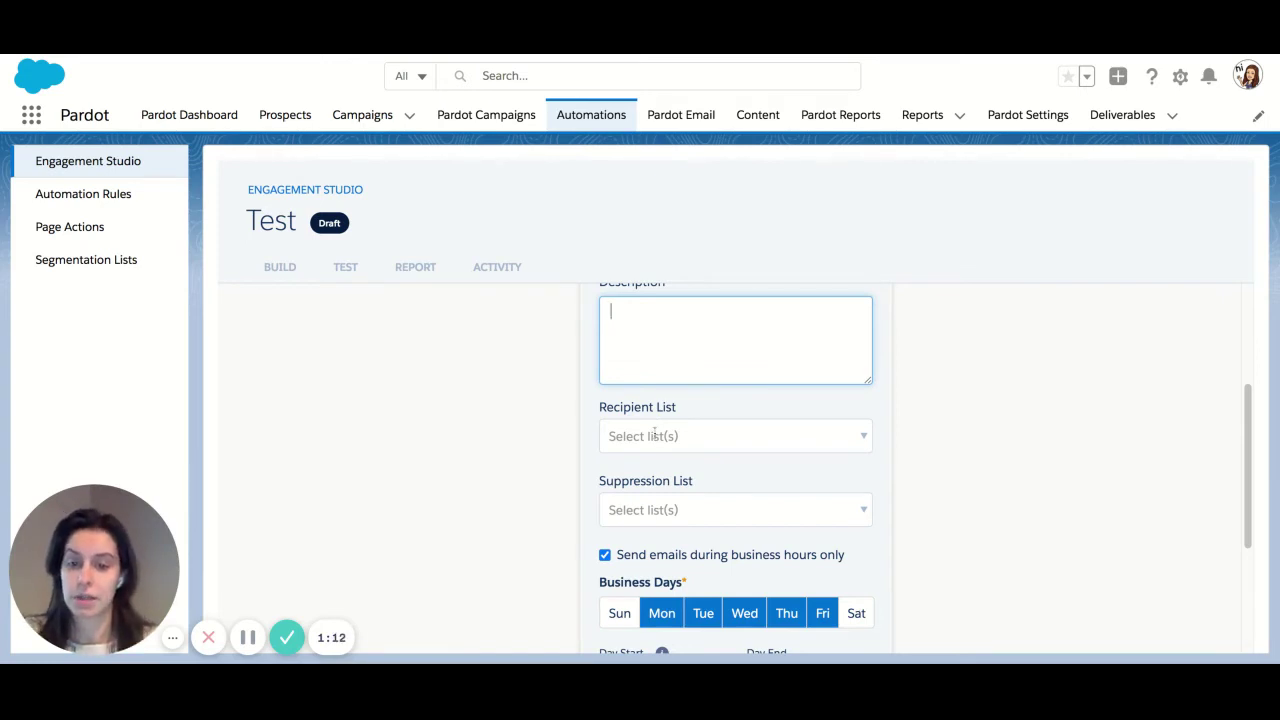
scroll(735, 470, "down", 1)
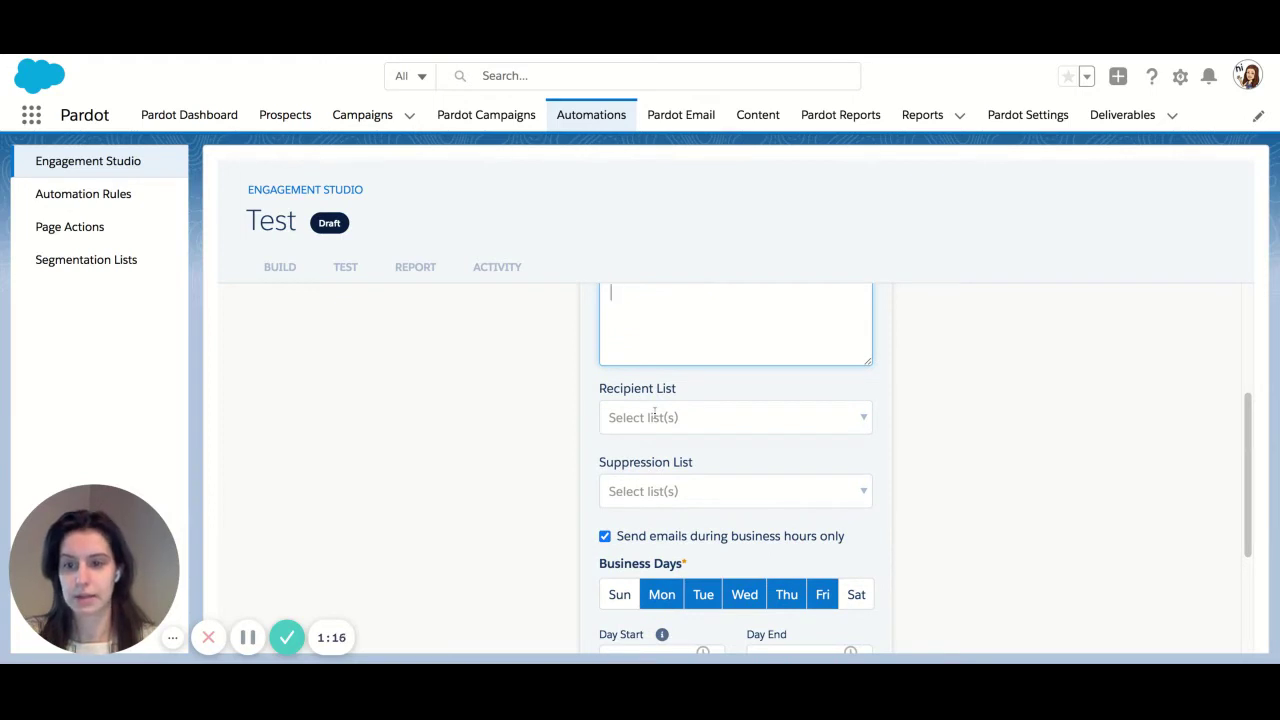
left_click(714, 417)
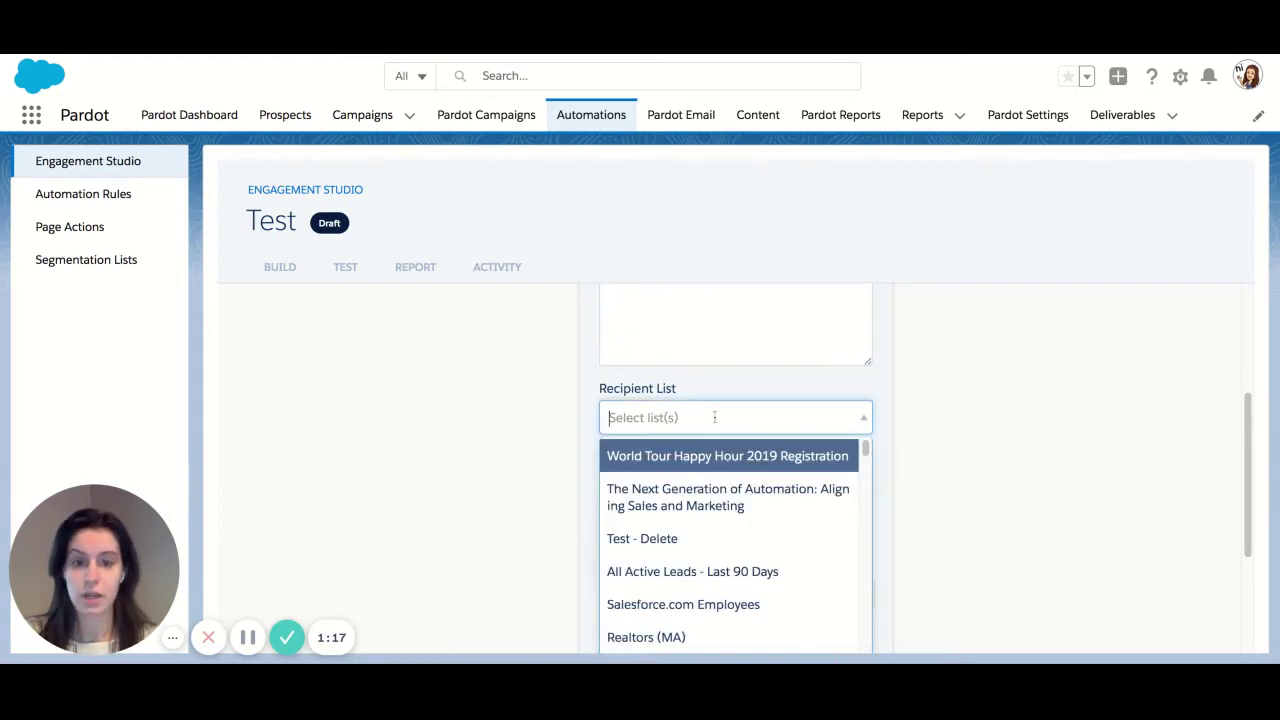
left_click(692, 398)
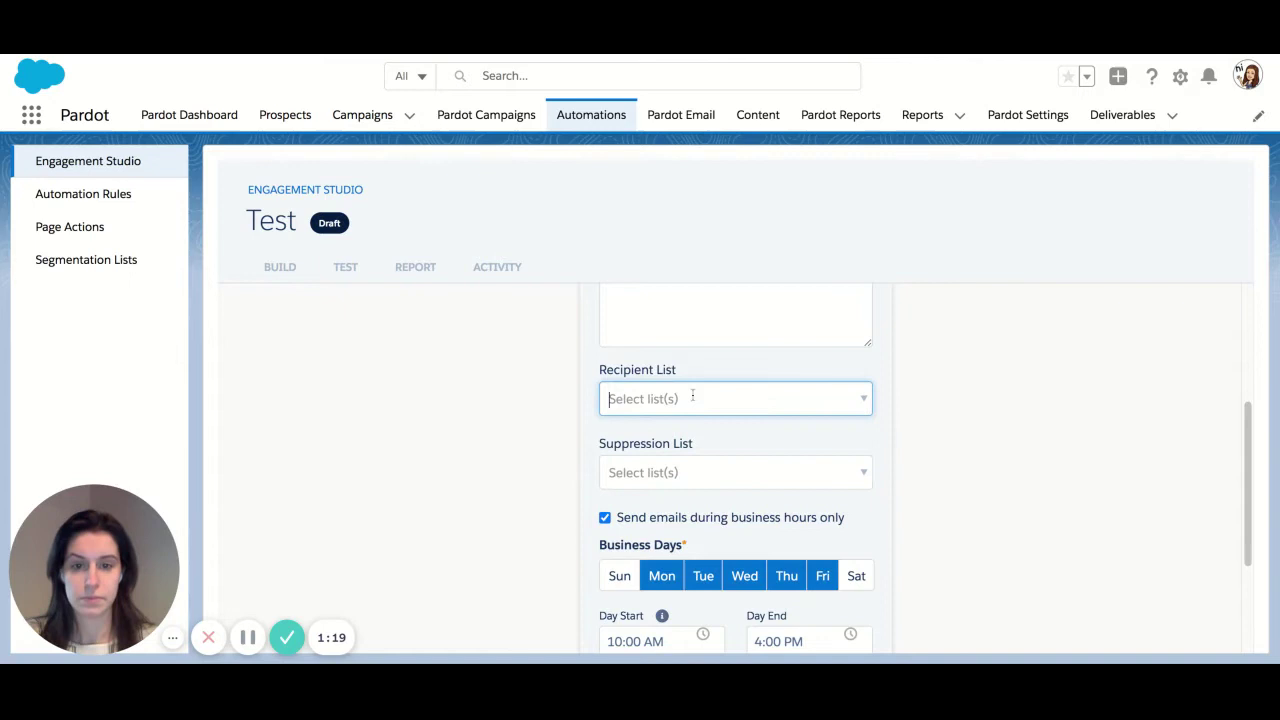
scroll(670, 403, "down", 1)
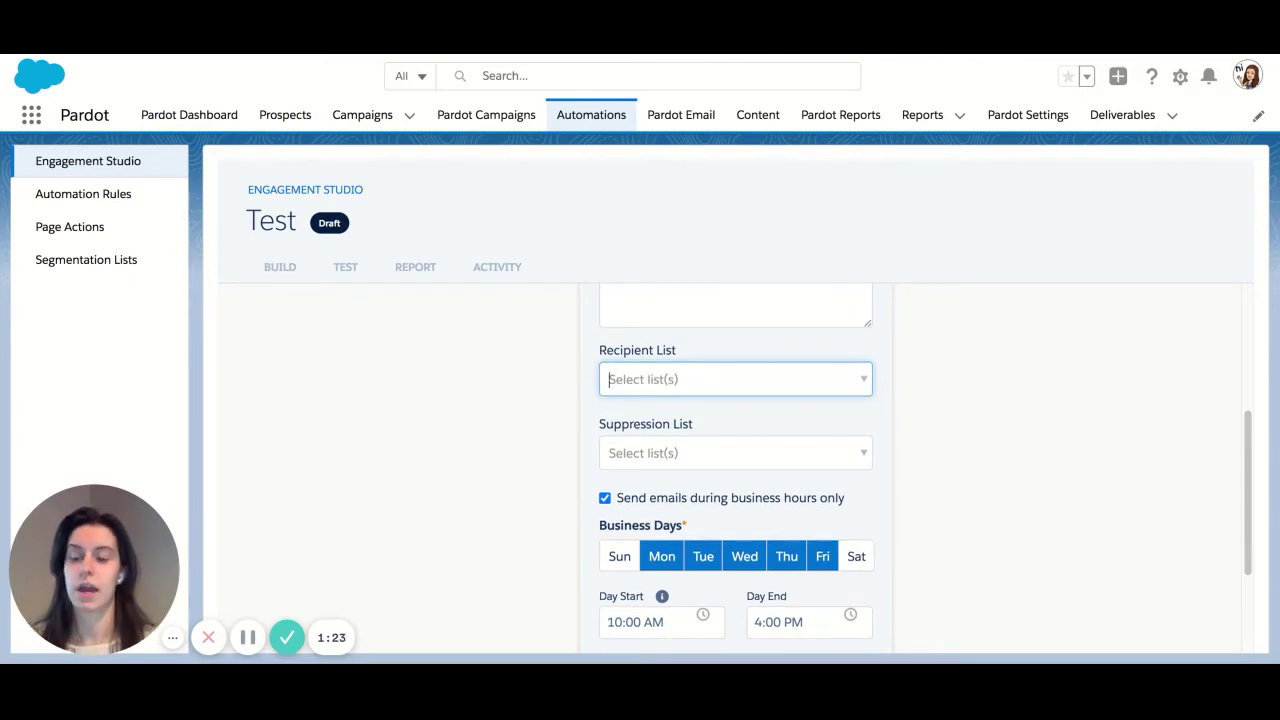
scroll(672, 410, "down", 1)
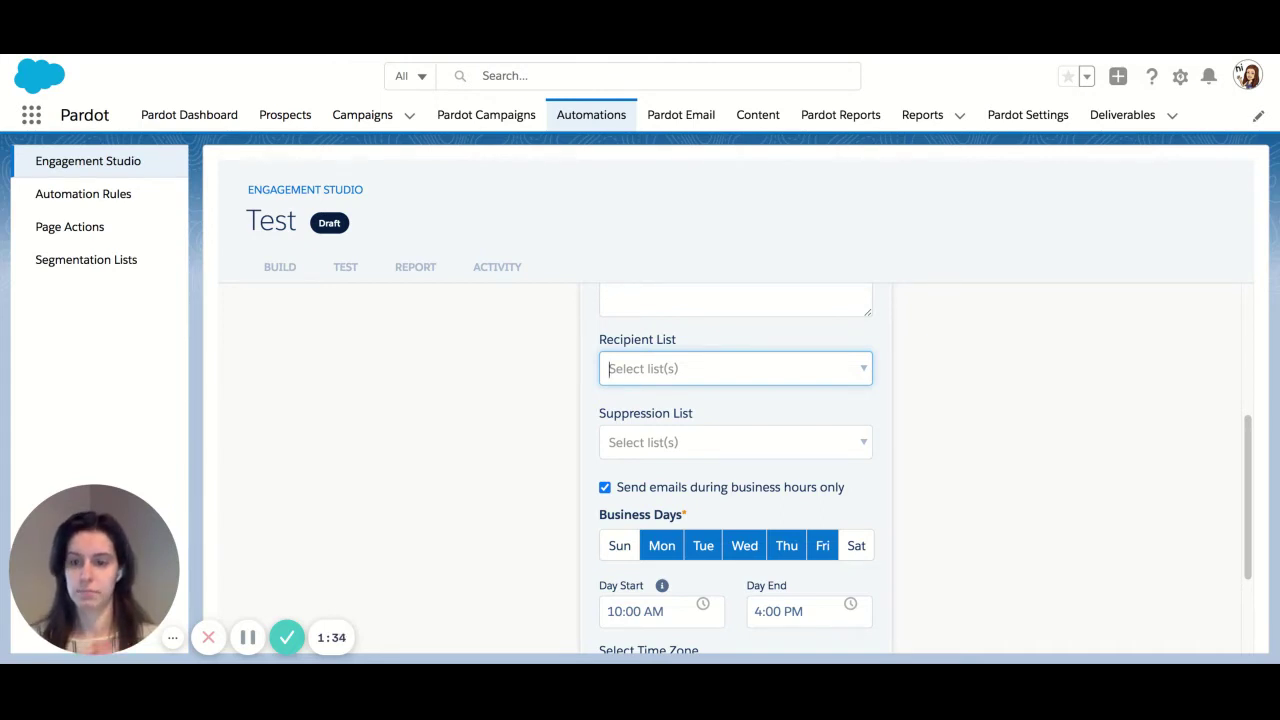
scroll(626, 425, "down", 1)
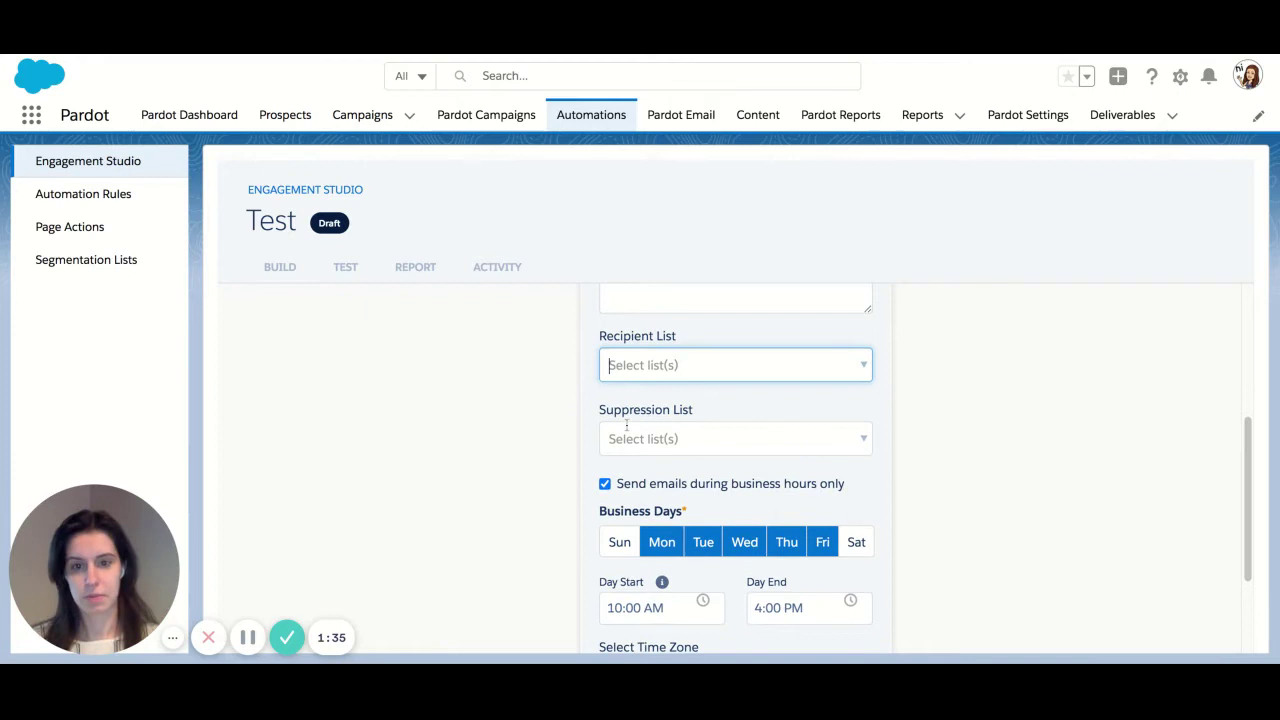
scroll(700, 432, "down", 2)
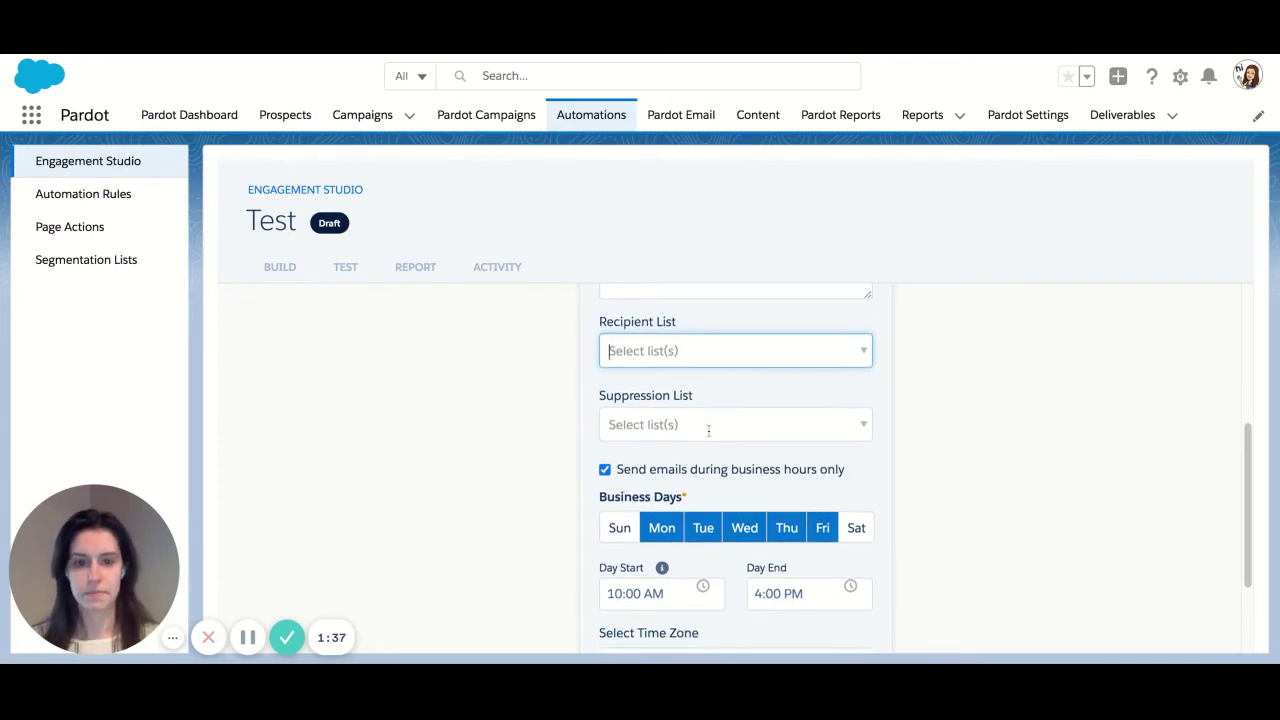
- Review the business-hours settings, keeping Mon–Fri 10:00 AM–4:00 PM, America - New York
scroll(700, 432, "down", 1)
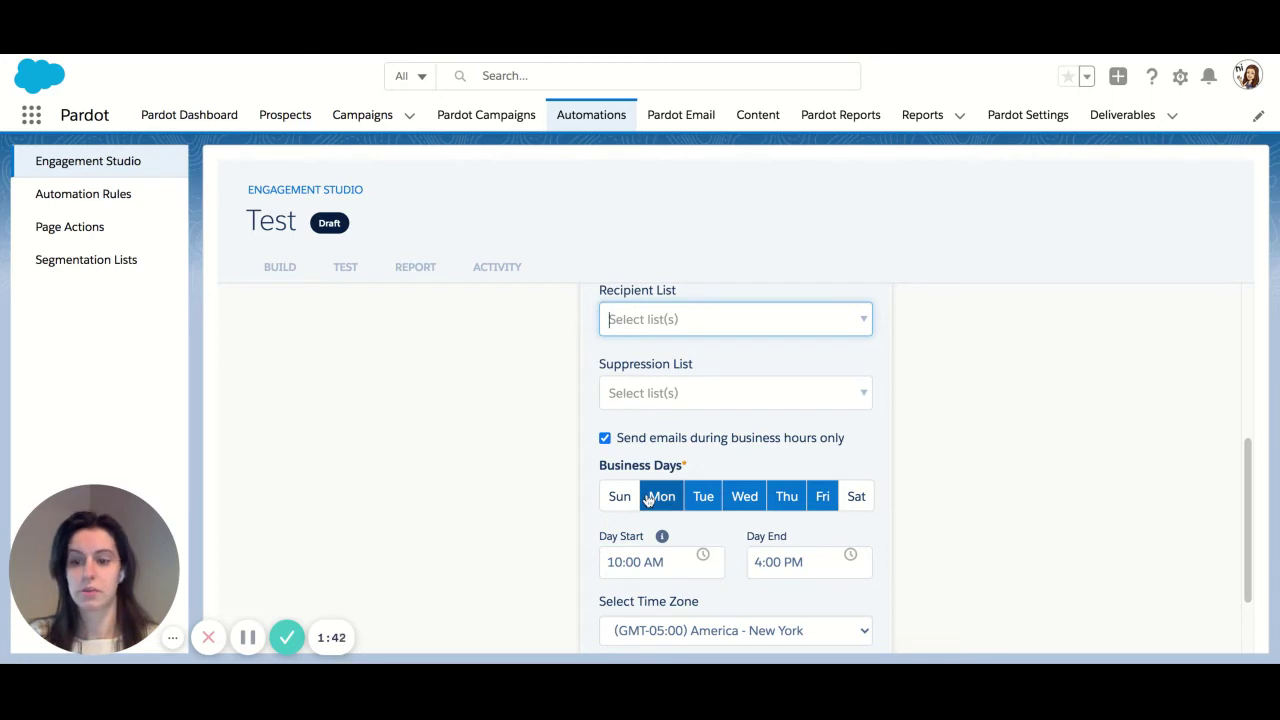
scroll(650, 500, "down", 1)
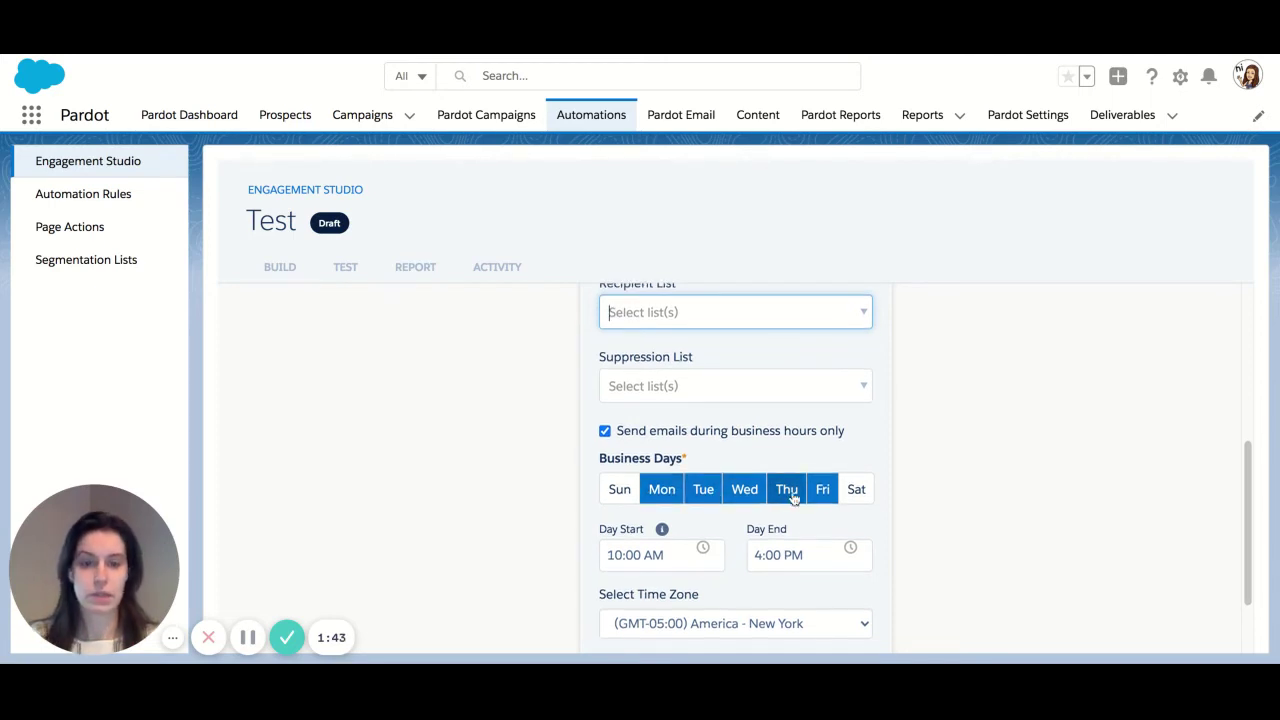
scroll(820, 495, "down", 1)
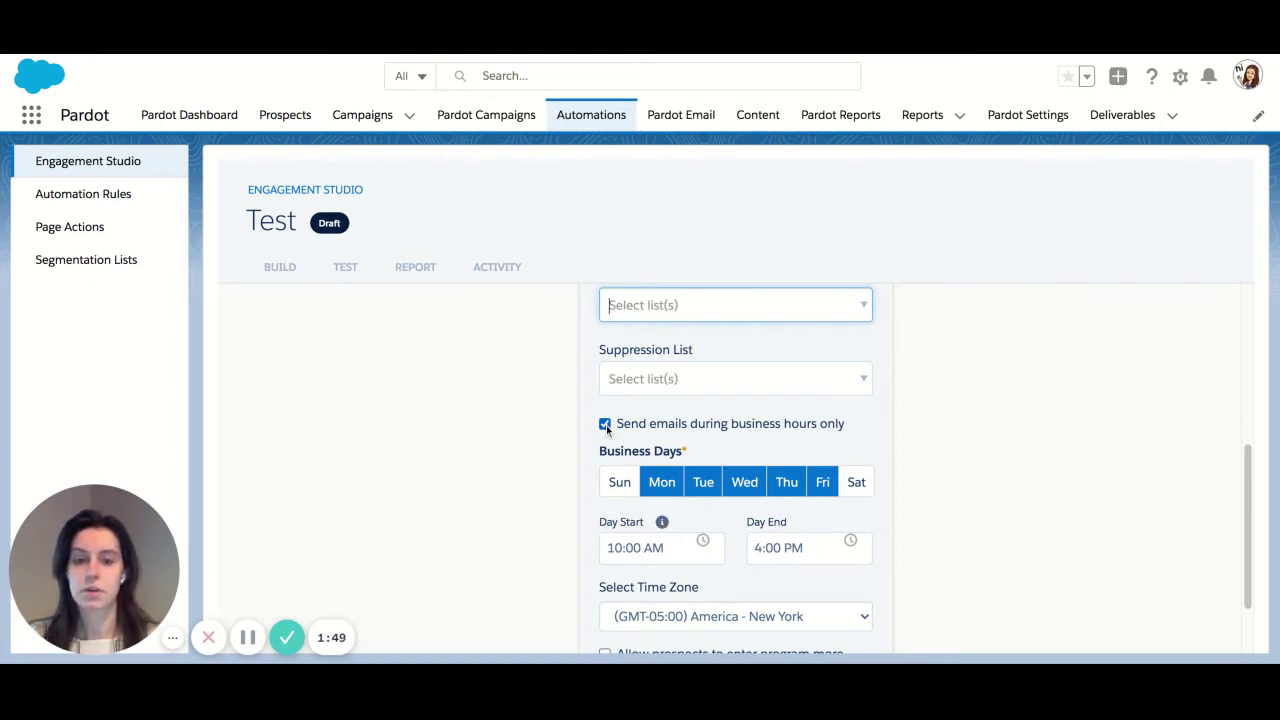
scroll(608, 424, "down", 1)
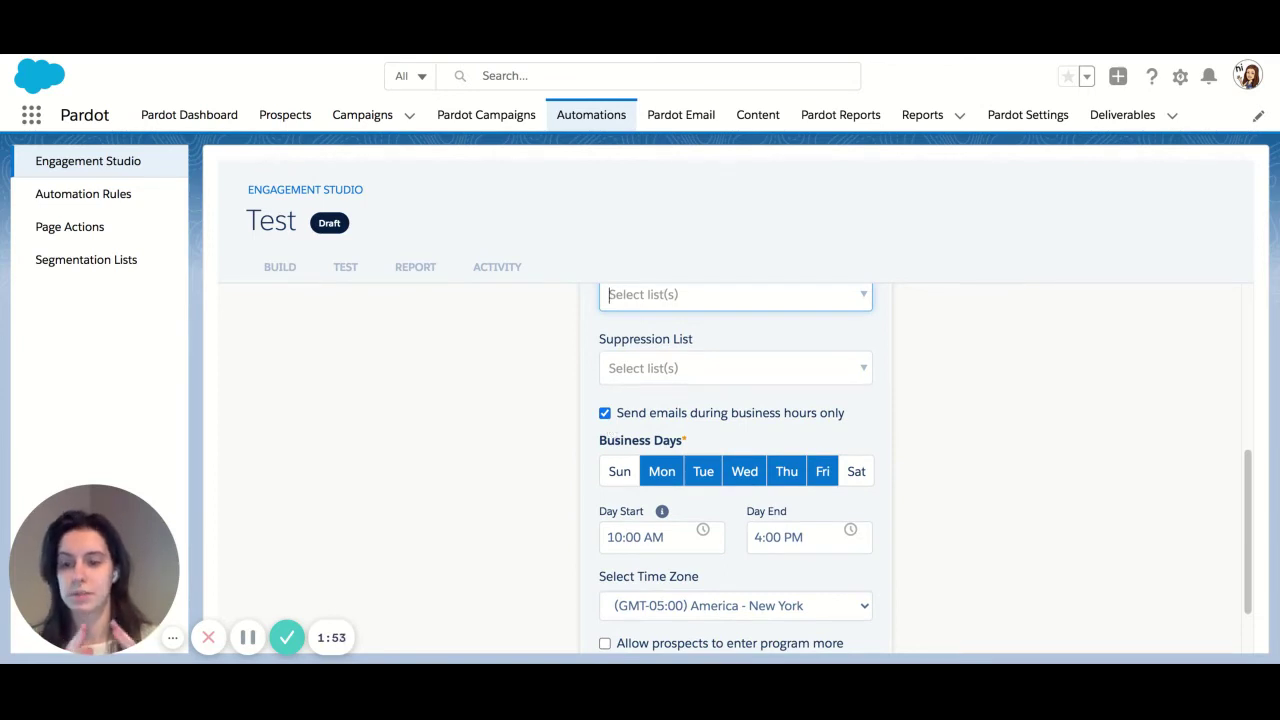
scroll(640, 437, "down", 2)
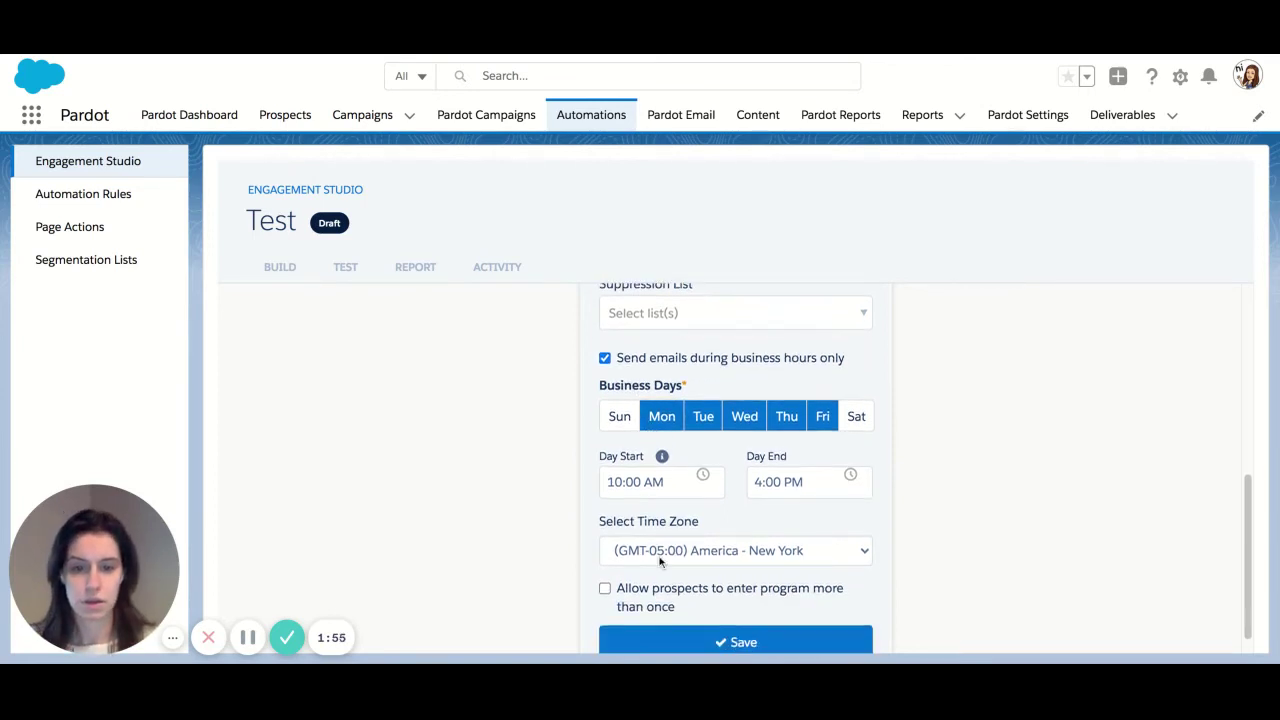
scroll(680, 553, "down", 1)
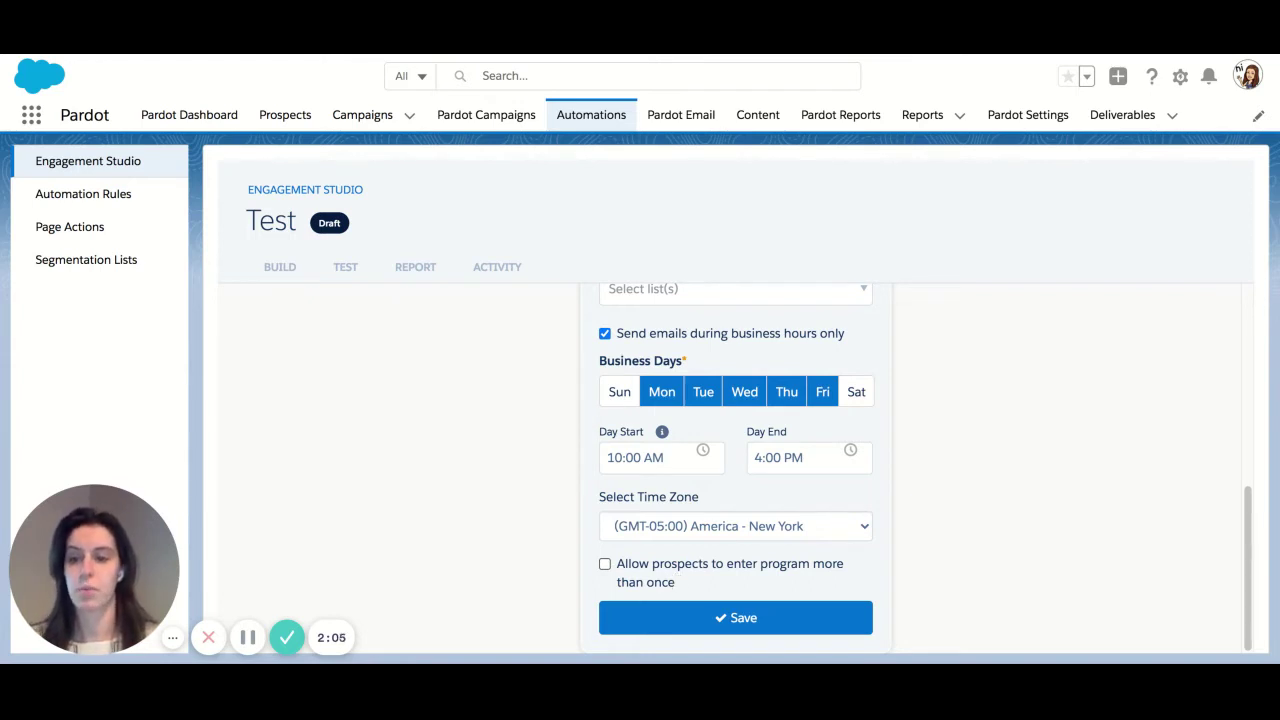
scroll(698, 566, "up", 4)
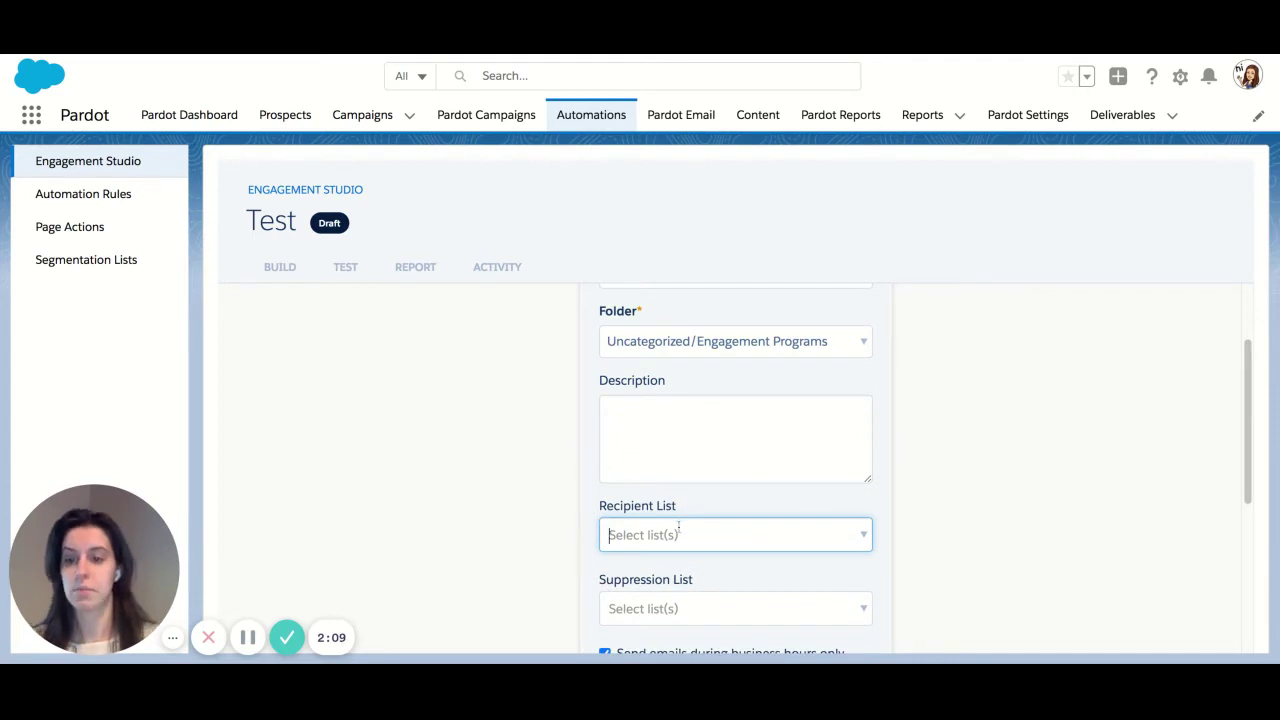
scroll(679, 527, "down", 1)
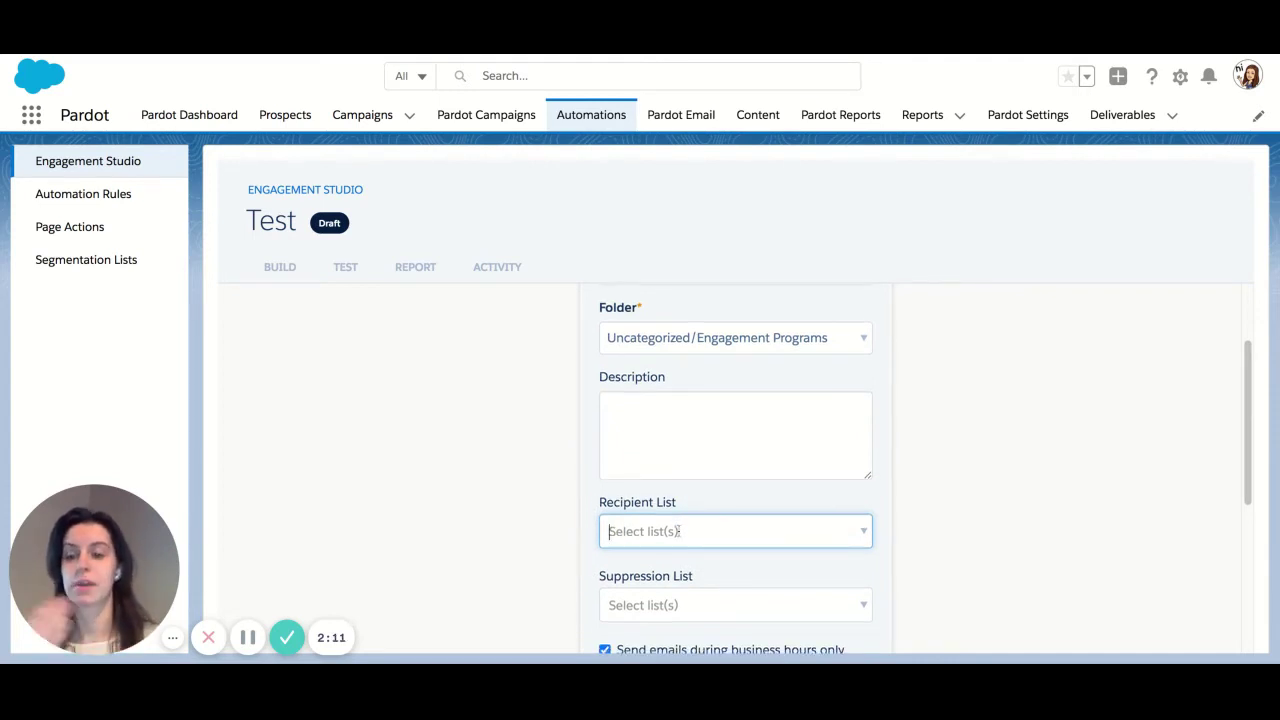
scroll(678, 531, "down", 6)
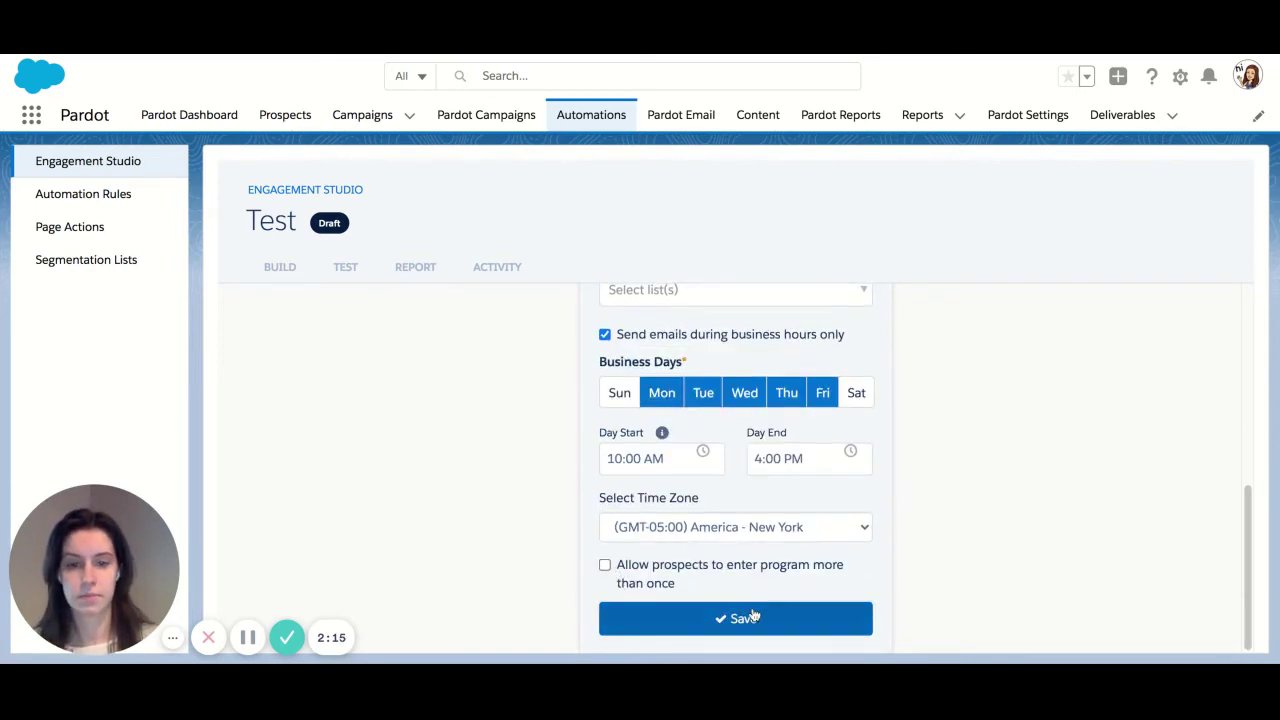
- Rename the program to 'Test2' and save it
left_click(720, 619)
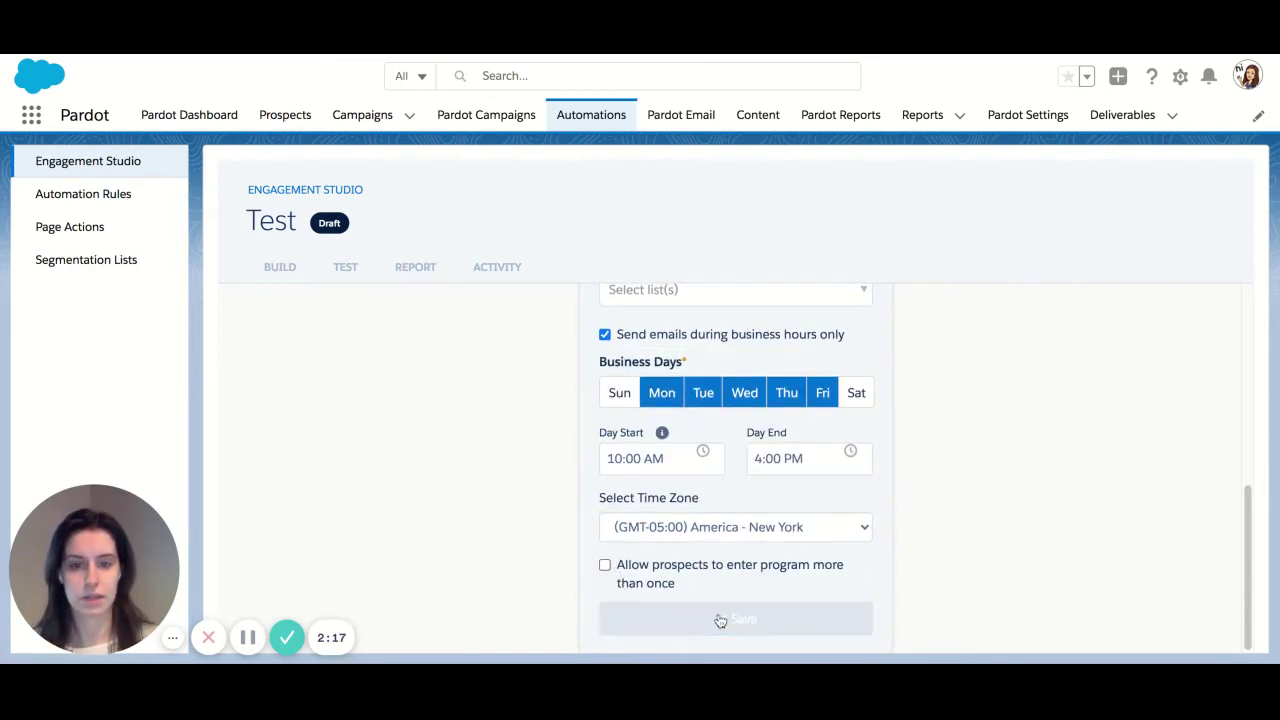
left_click(660, 413)
type("2")
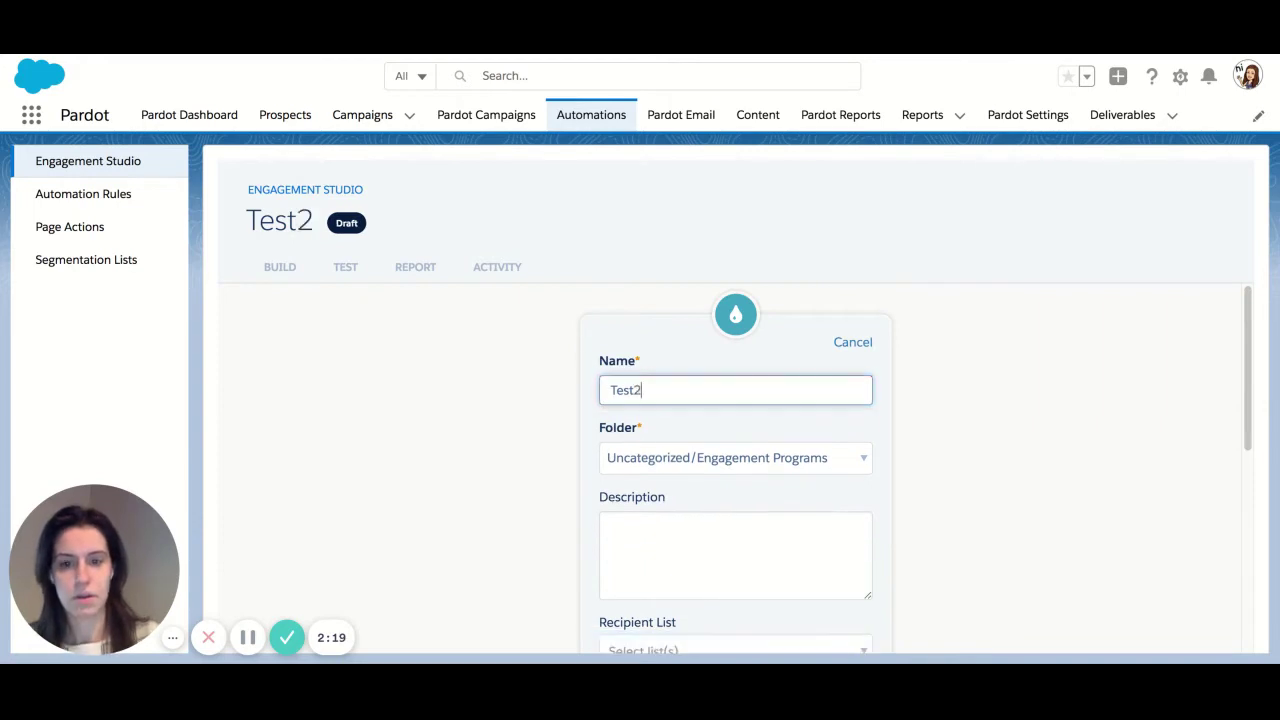
scroll(700, 530, "down", 10)
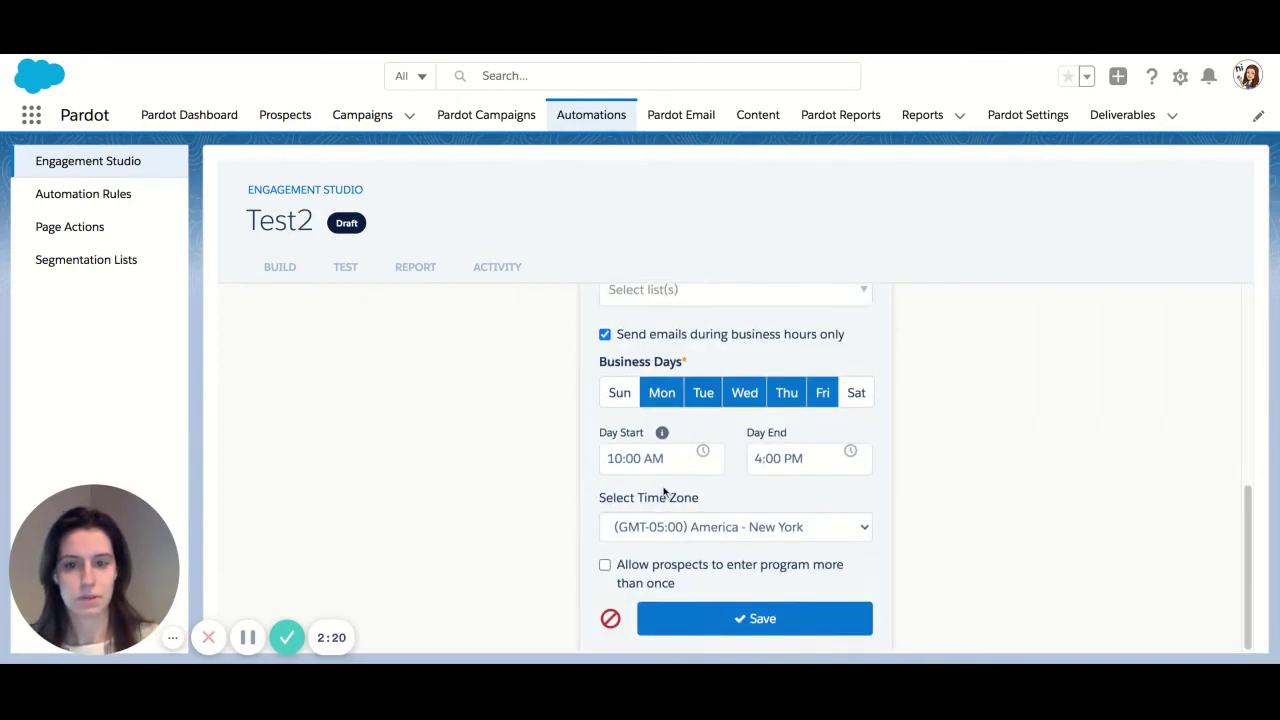
left_click(727, 618)
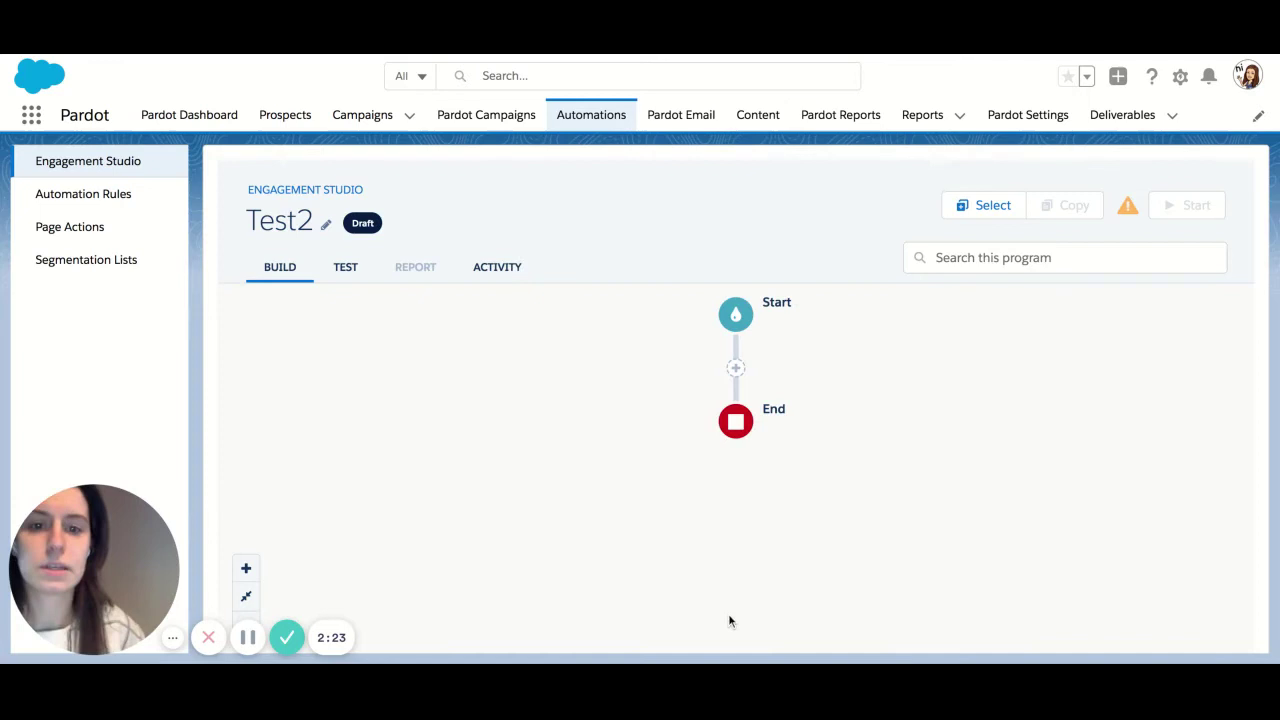
- Add a Send Email action step between Start and End
left_click(737, 368)
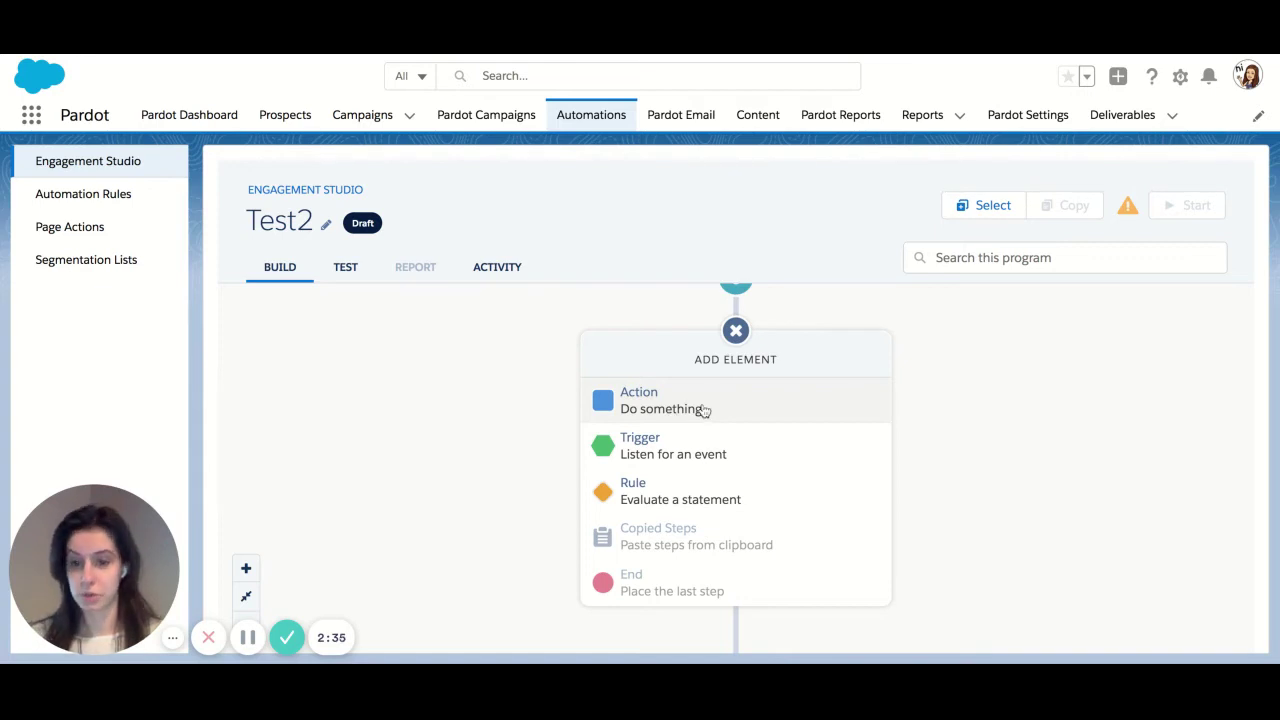
left_click(677, 411)
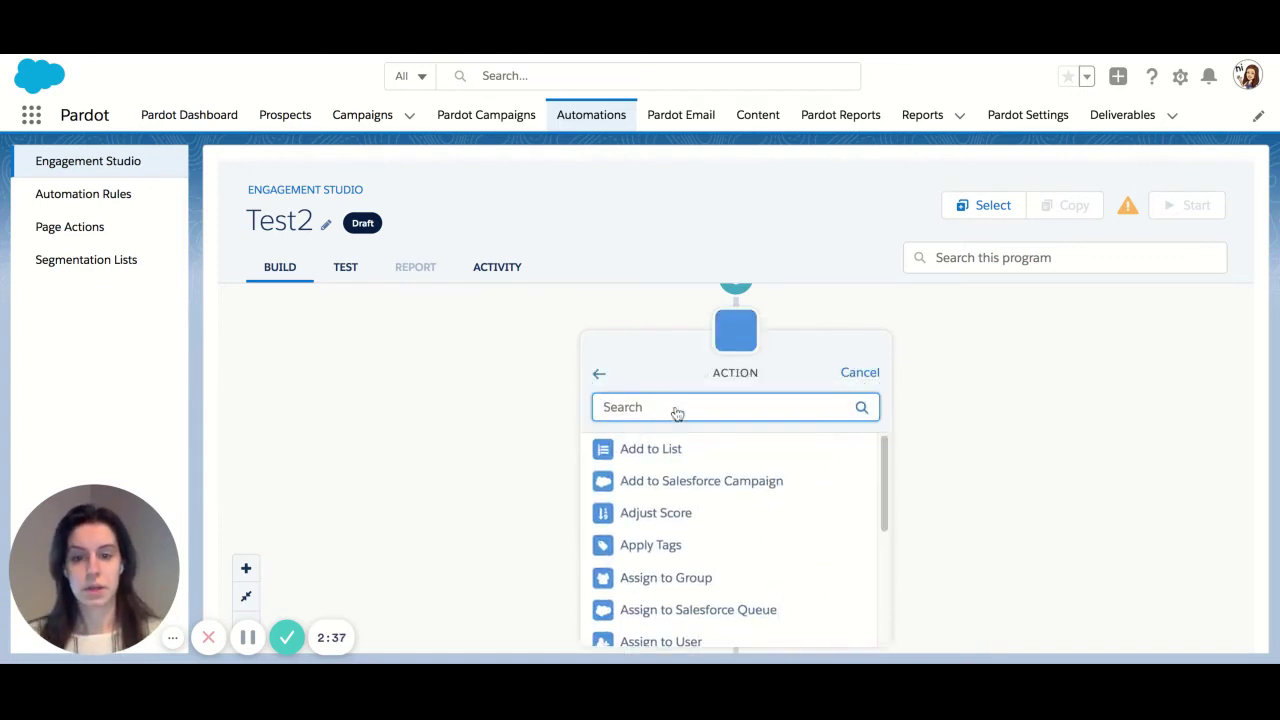
scroll(686, 440, "down", 3)
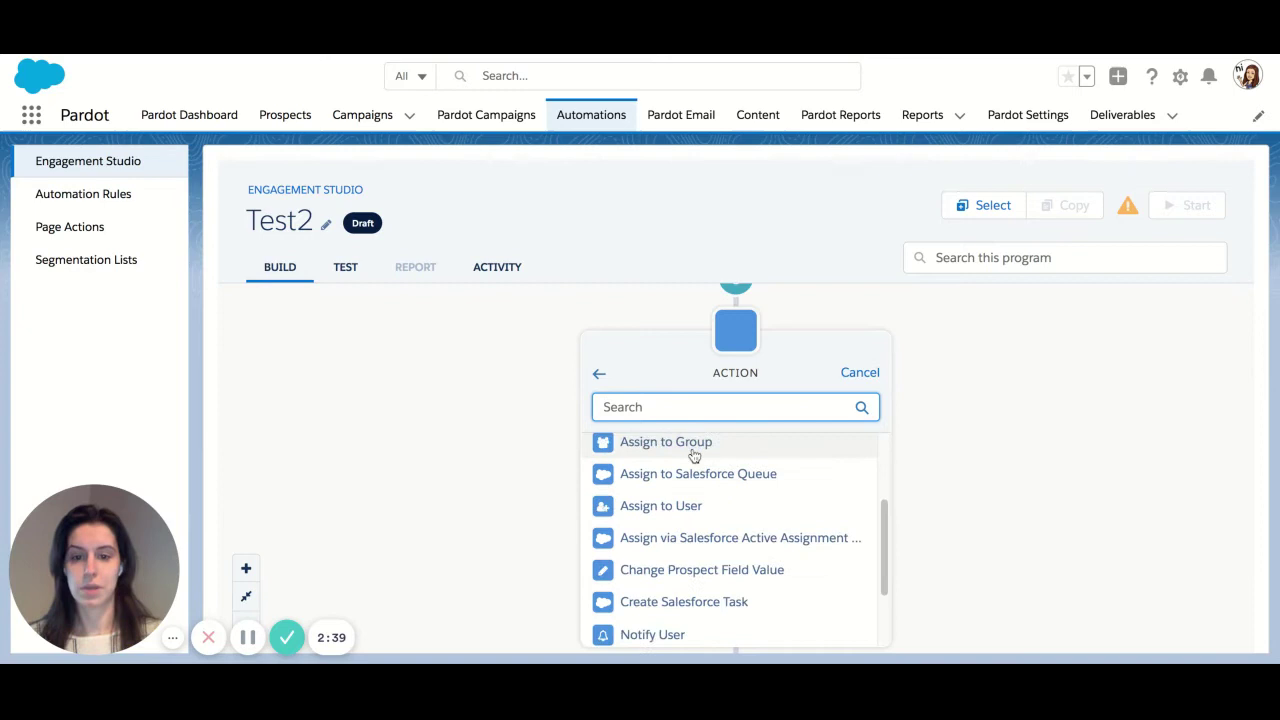
type("e")
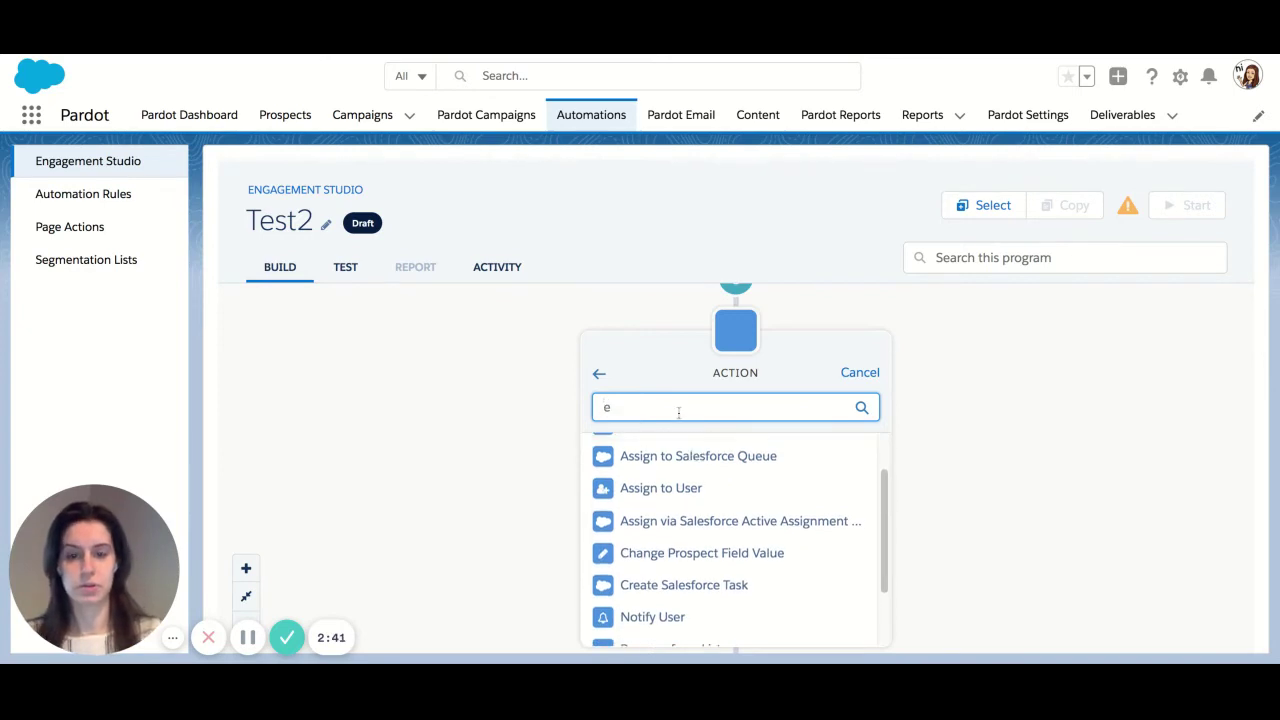
type("mai")
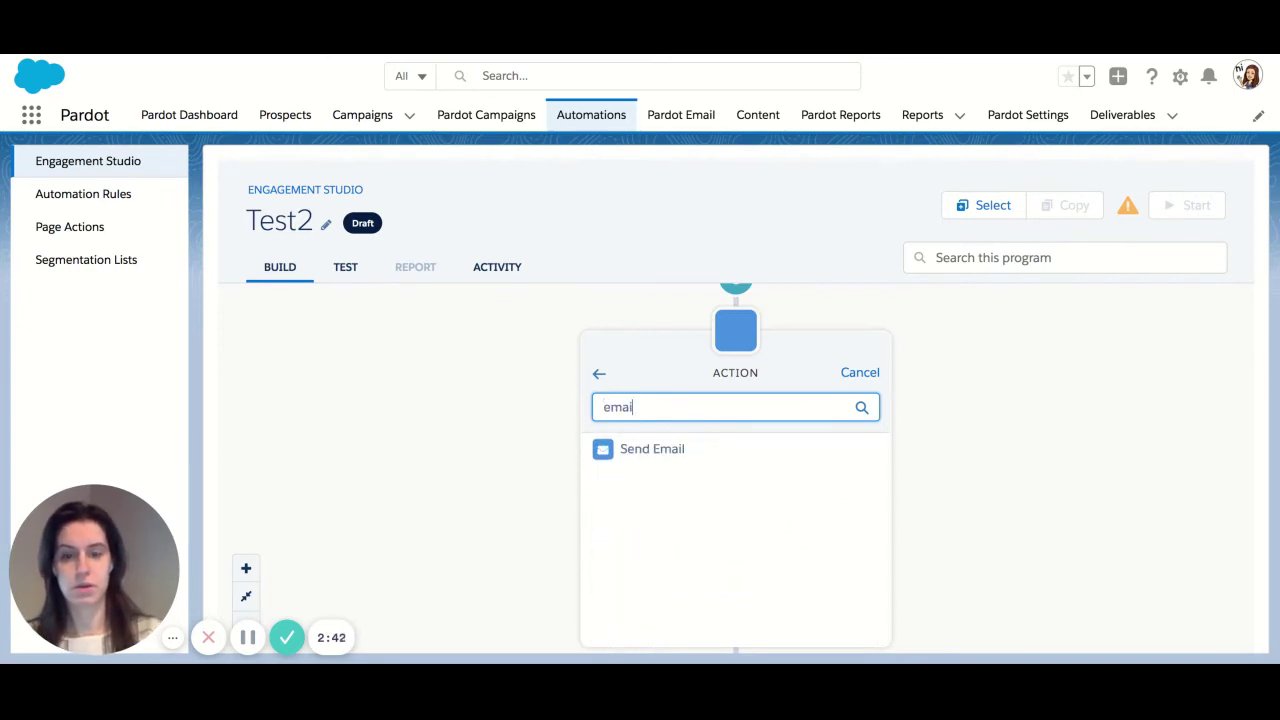
left_click(663, 459)
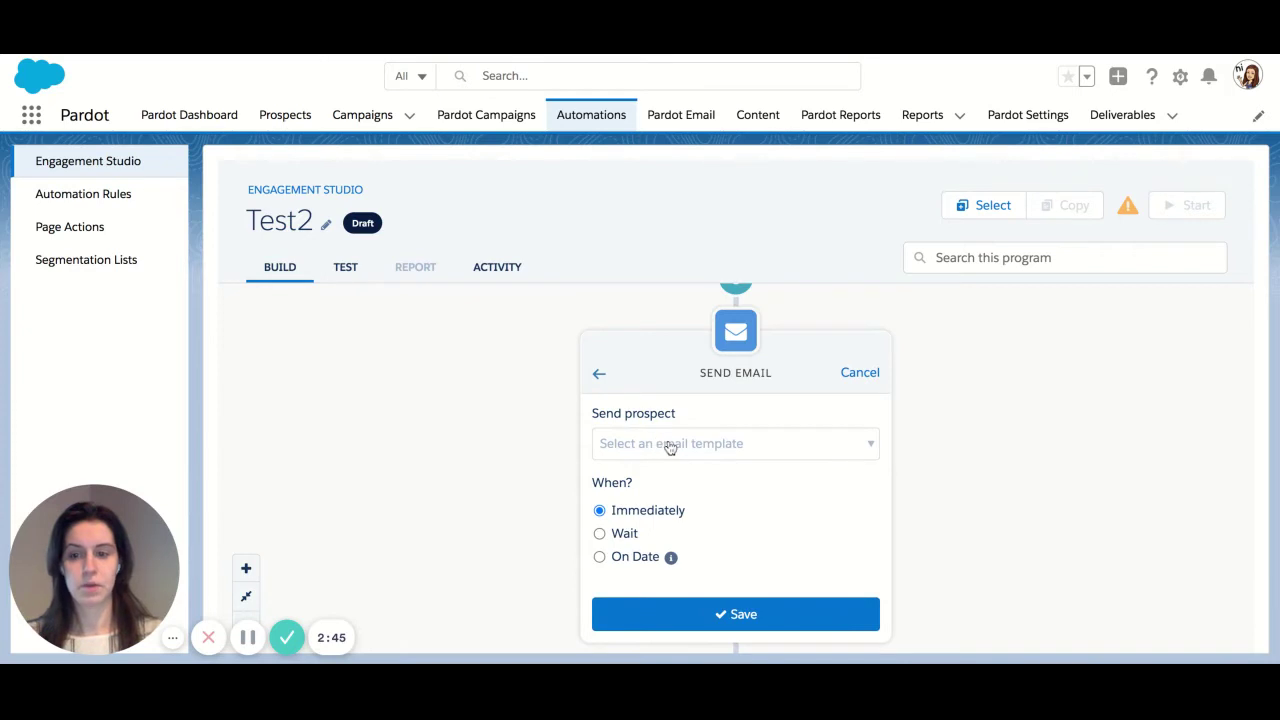
- Check the template and Wait/On Date options, then save the Send Email step as Immediately
left_click(670, 447)
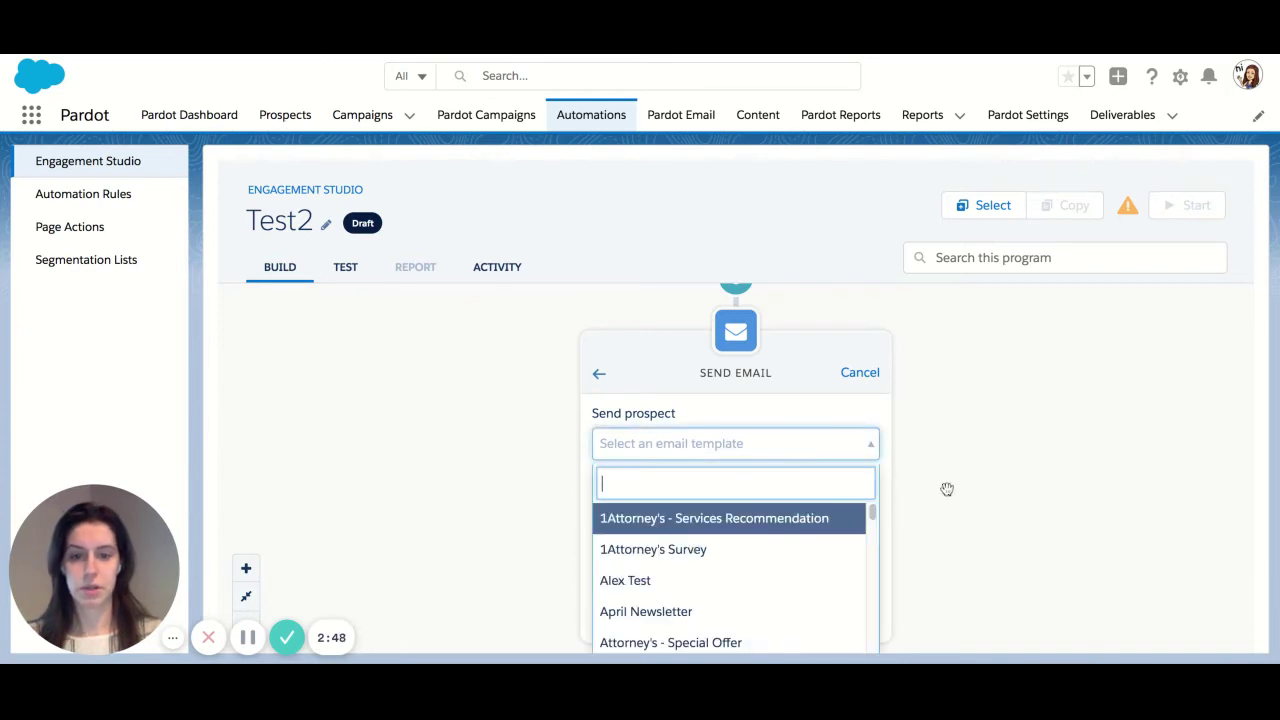
left_click(988, 475)
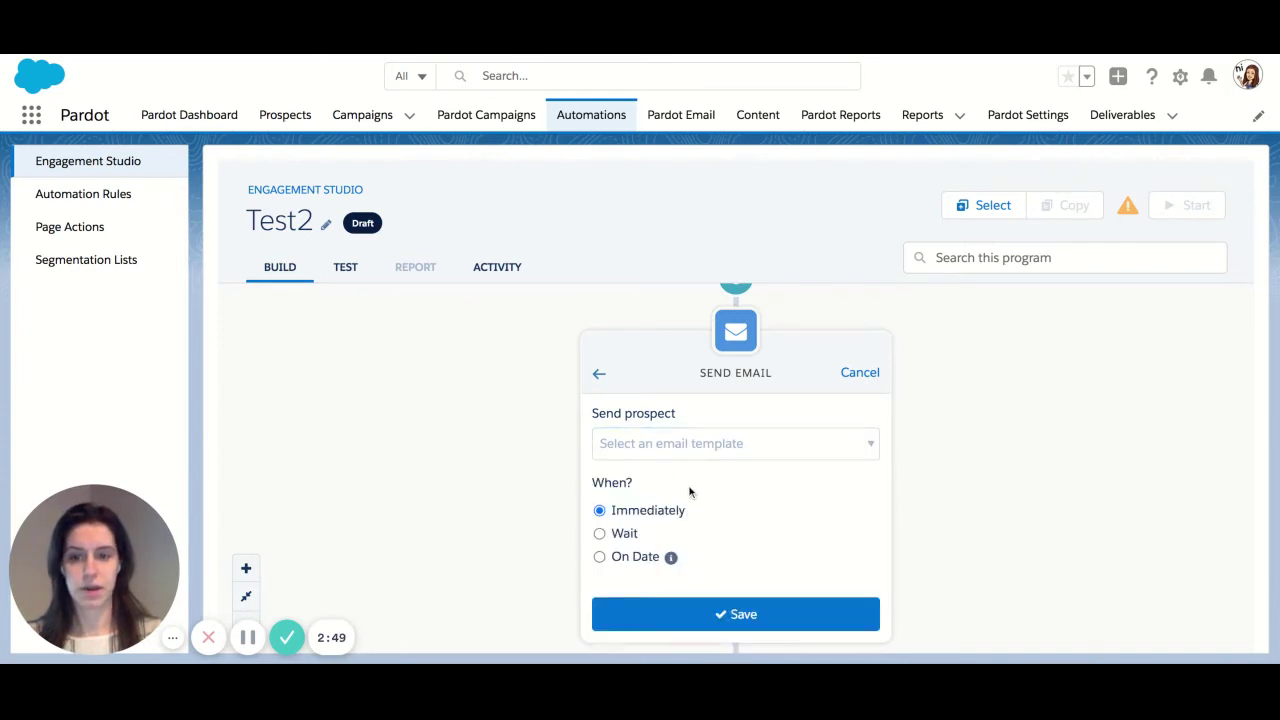
scroll(1028, 537, "down", 2)
scroll(1028, 537, "down", 1)
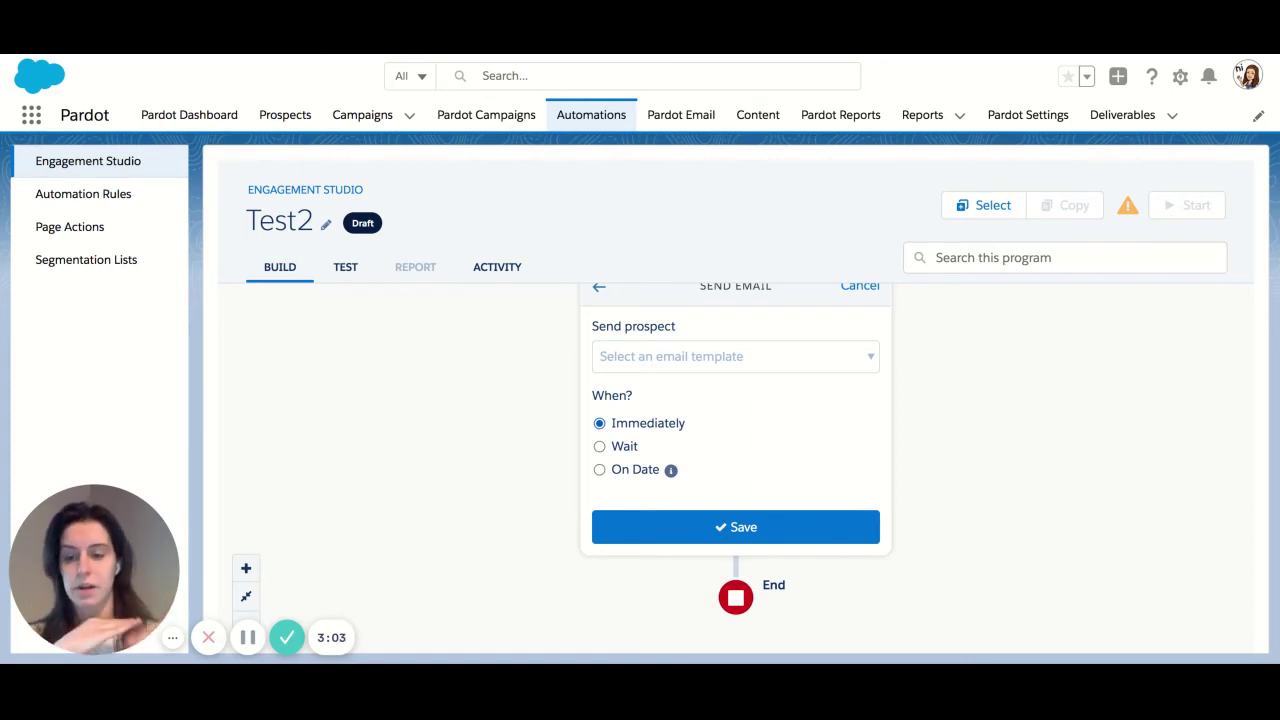
left_click(599, 446)
left_click(652, 478)
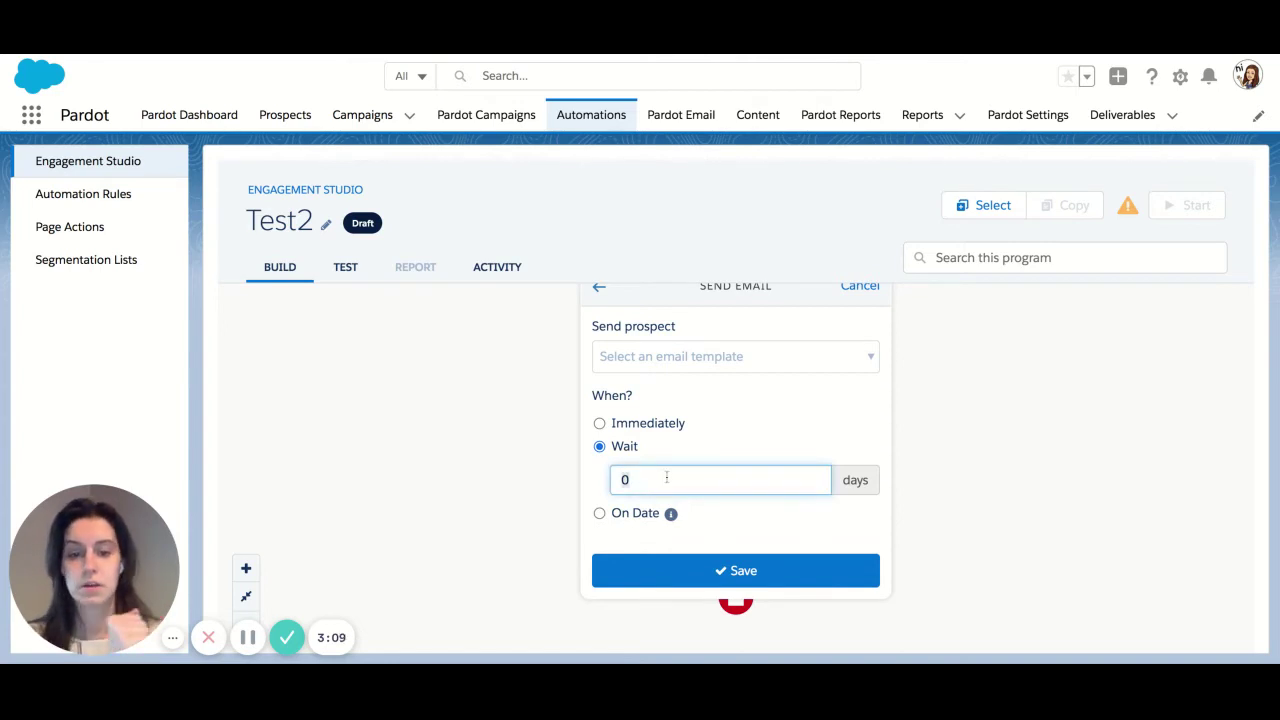
type("1")
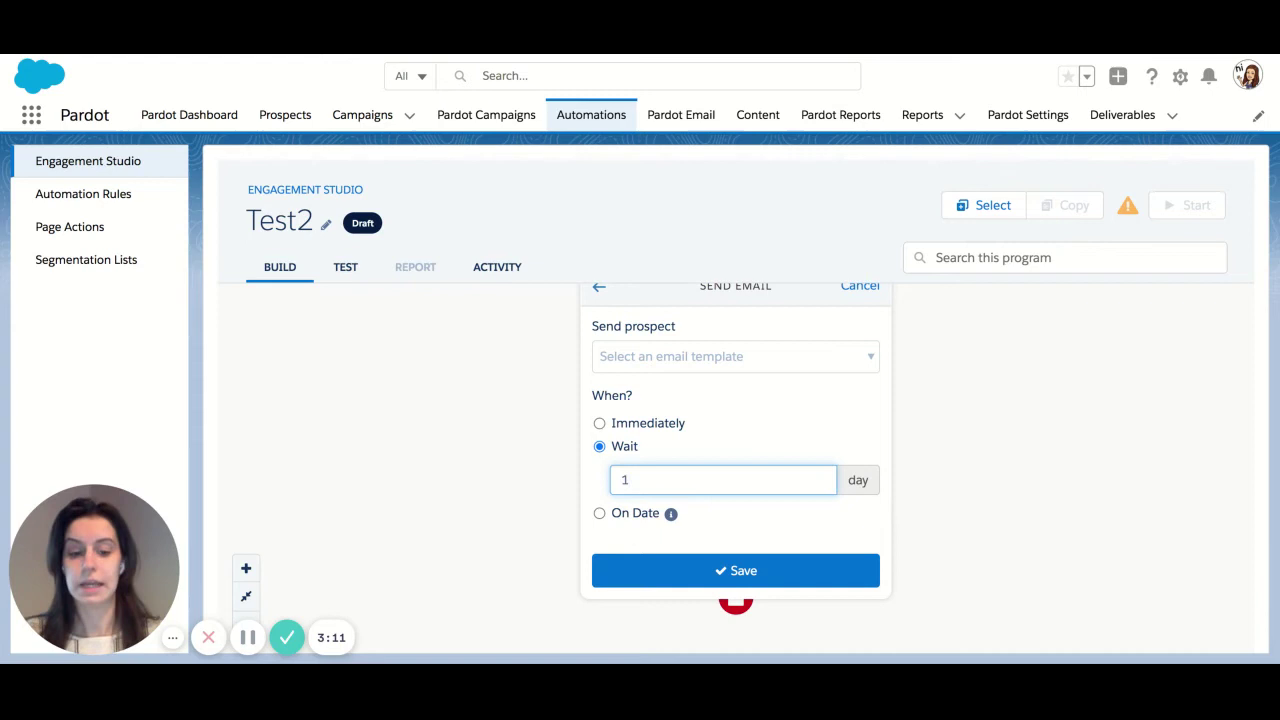
key("BackSpace")
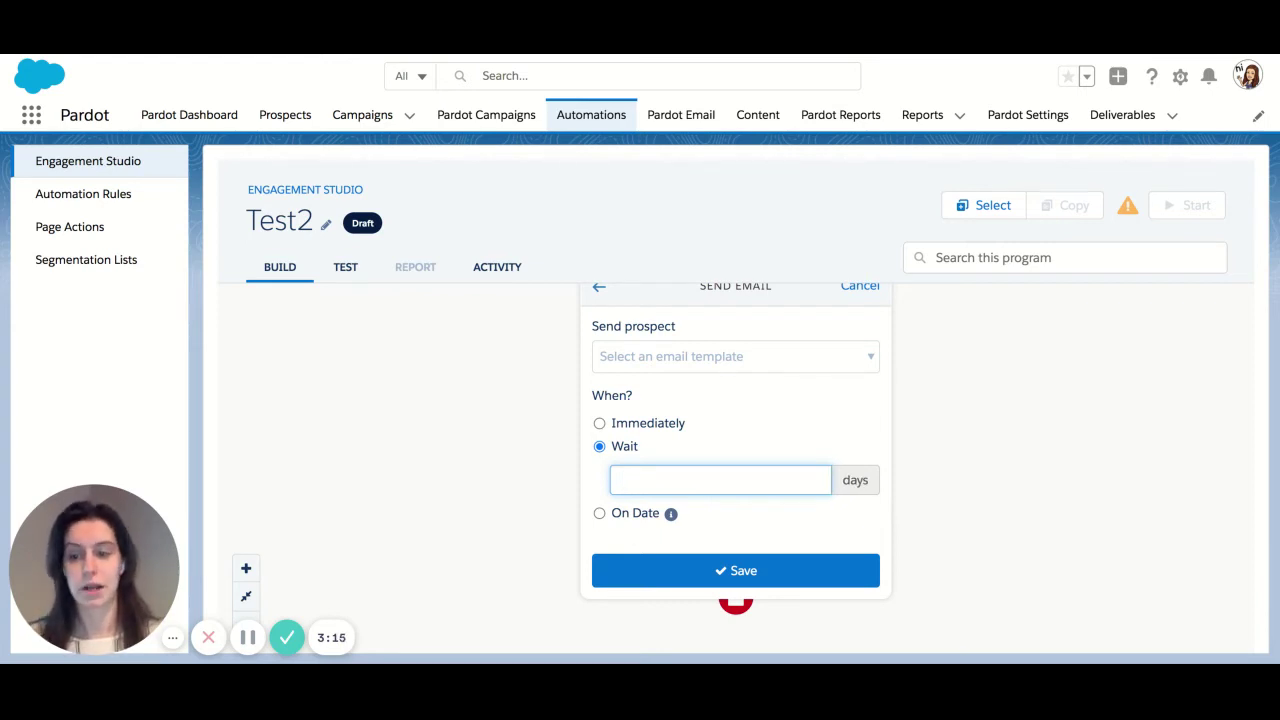
left_click(605, 514)
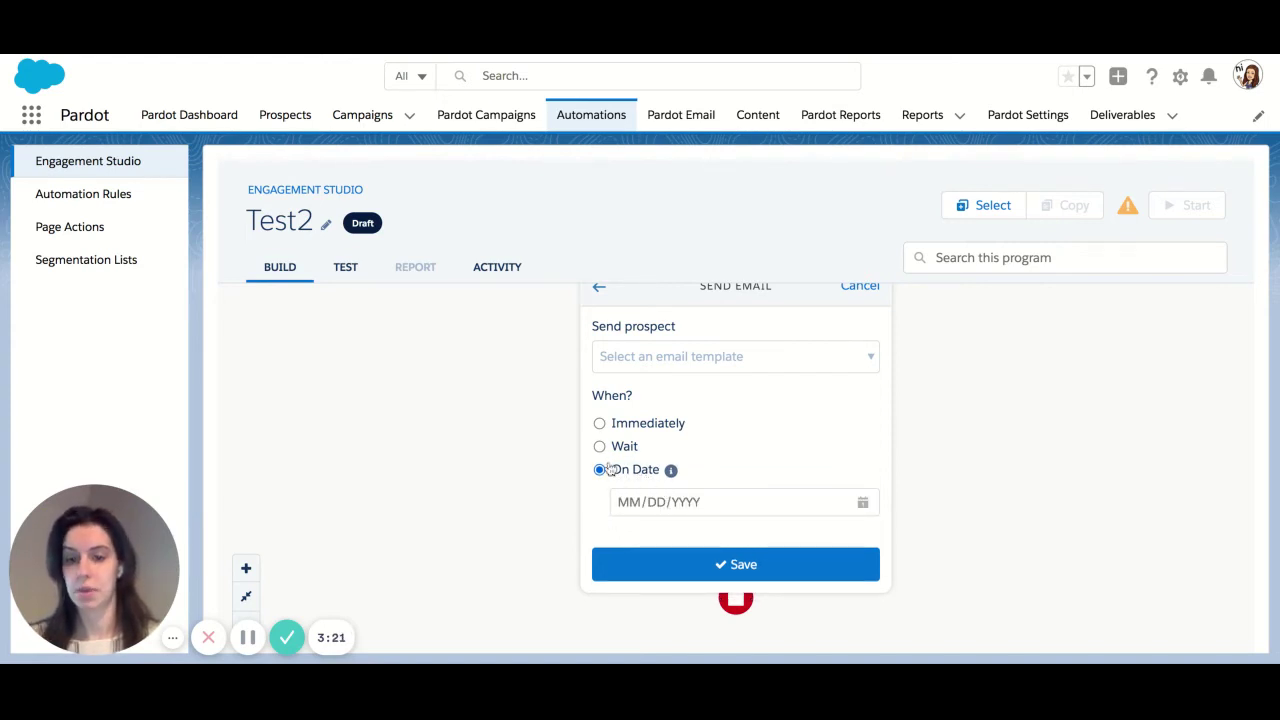
left_click(599, 424)
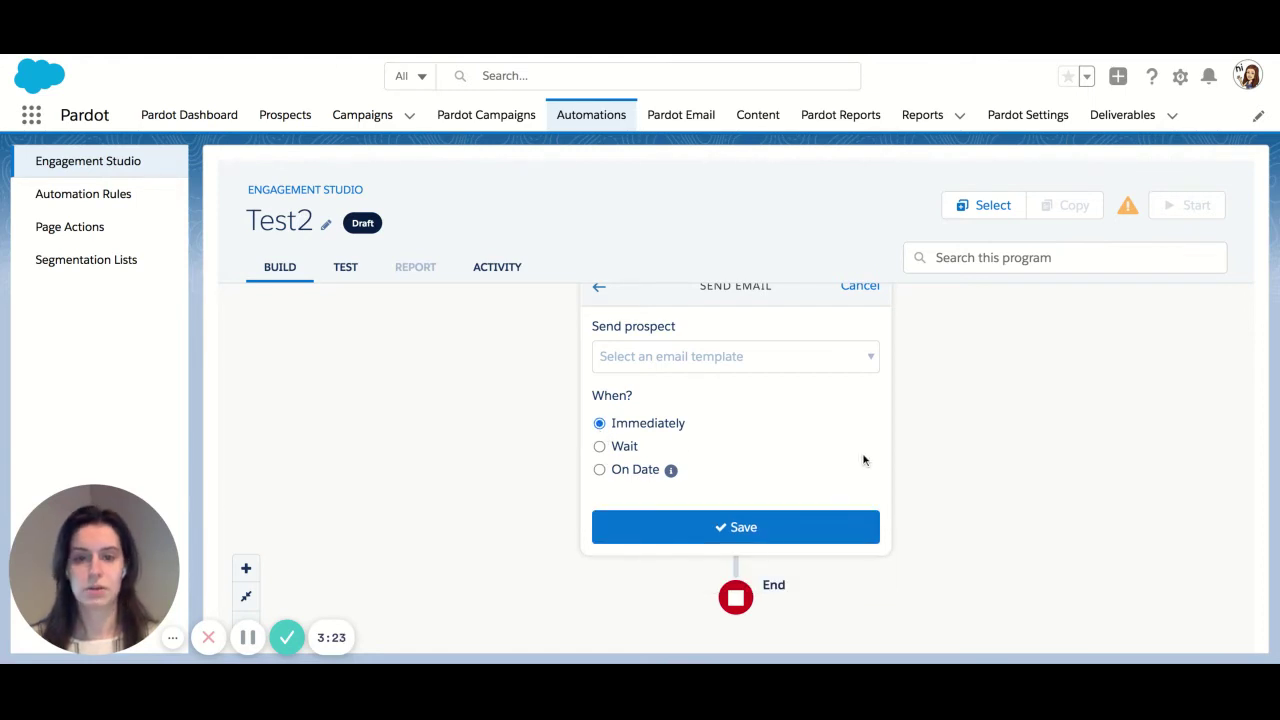
left_click(792, 522)
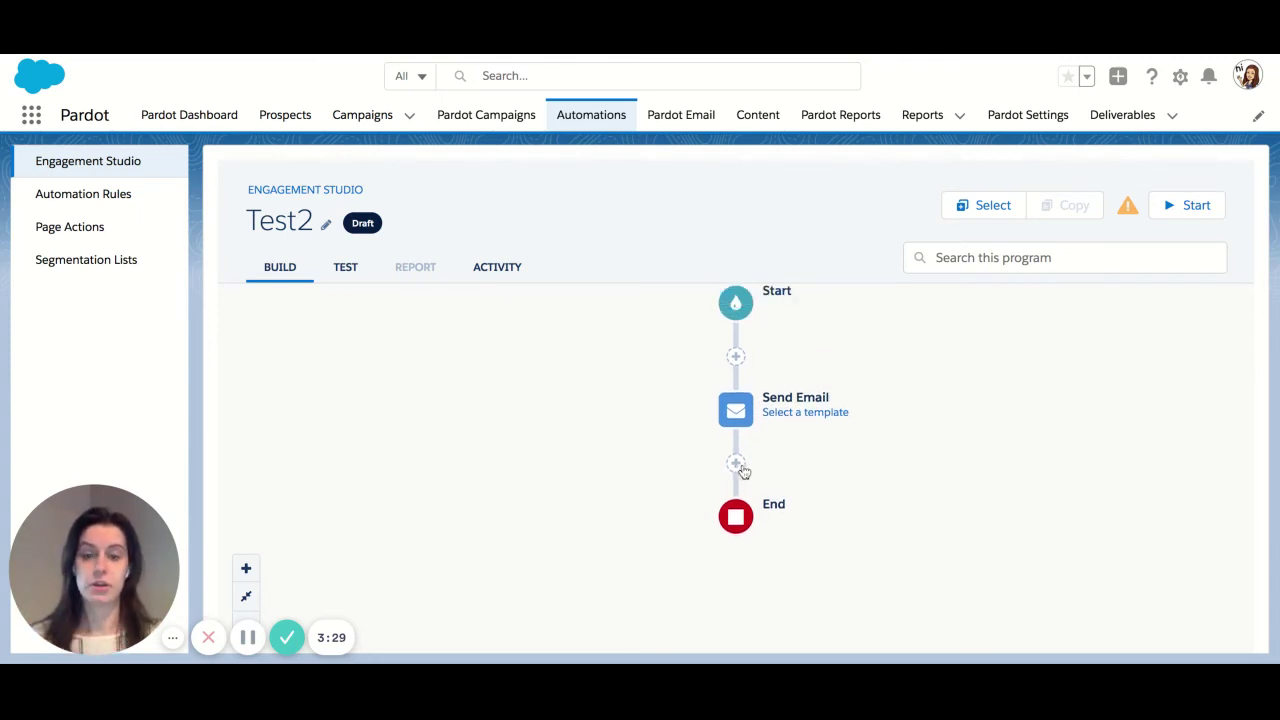
- Add a Trigger element below the Send Email step to show the trigger types
left_click(736, 465)
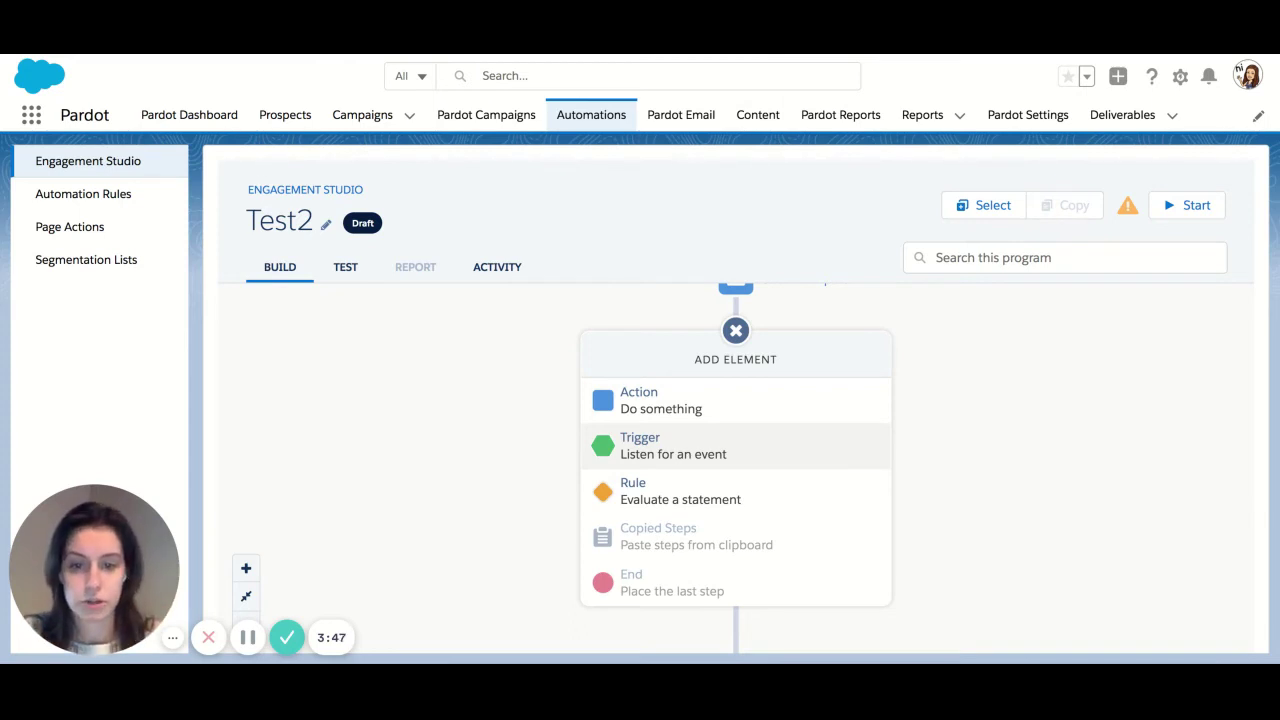
left_click(710, 448)
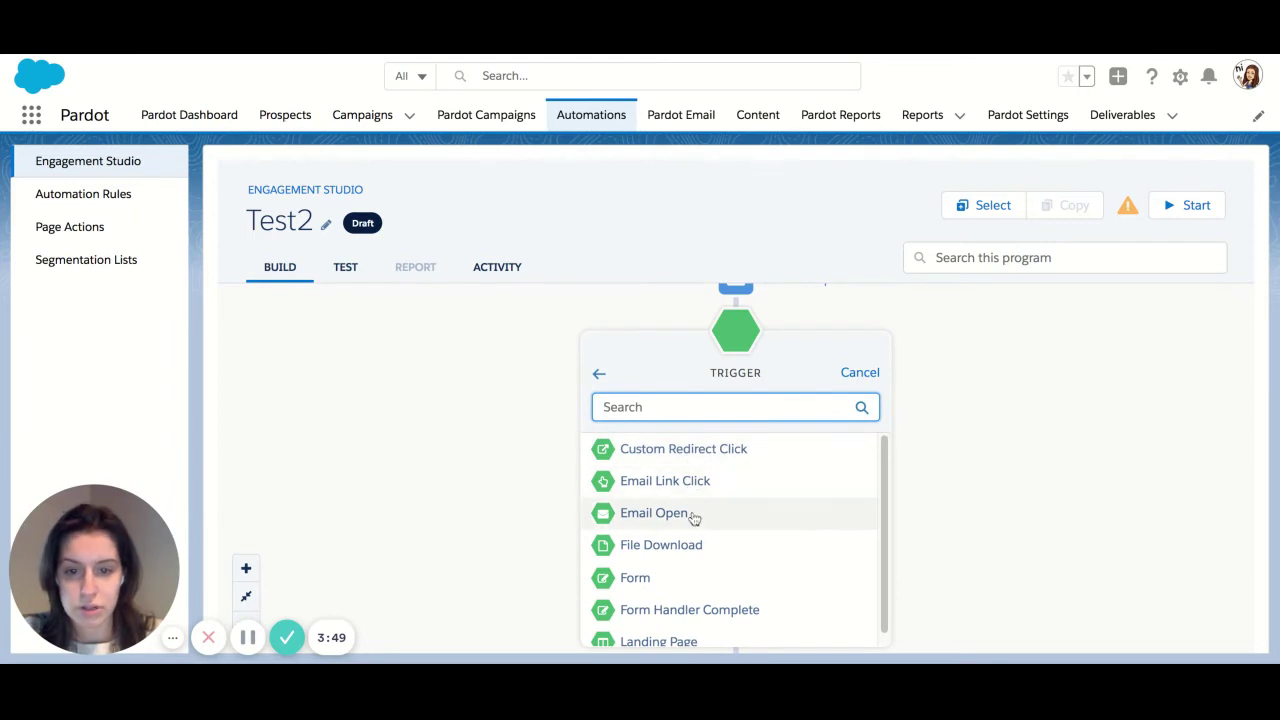
scroll(690, 500, "down", 1)
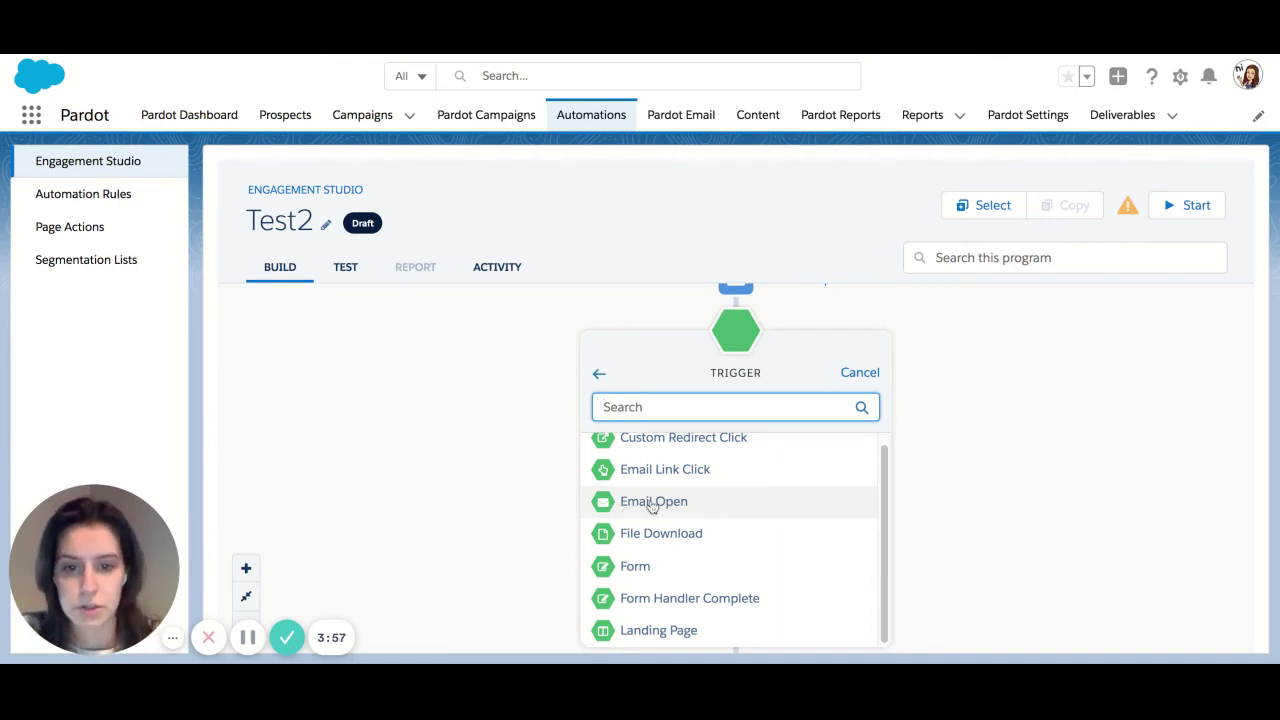
- Choose Email Open as the trigger type
left_click(652, 503)
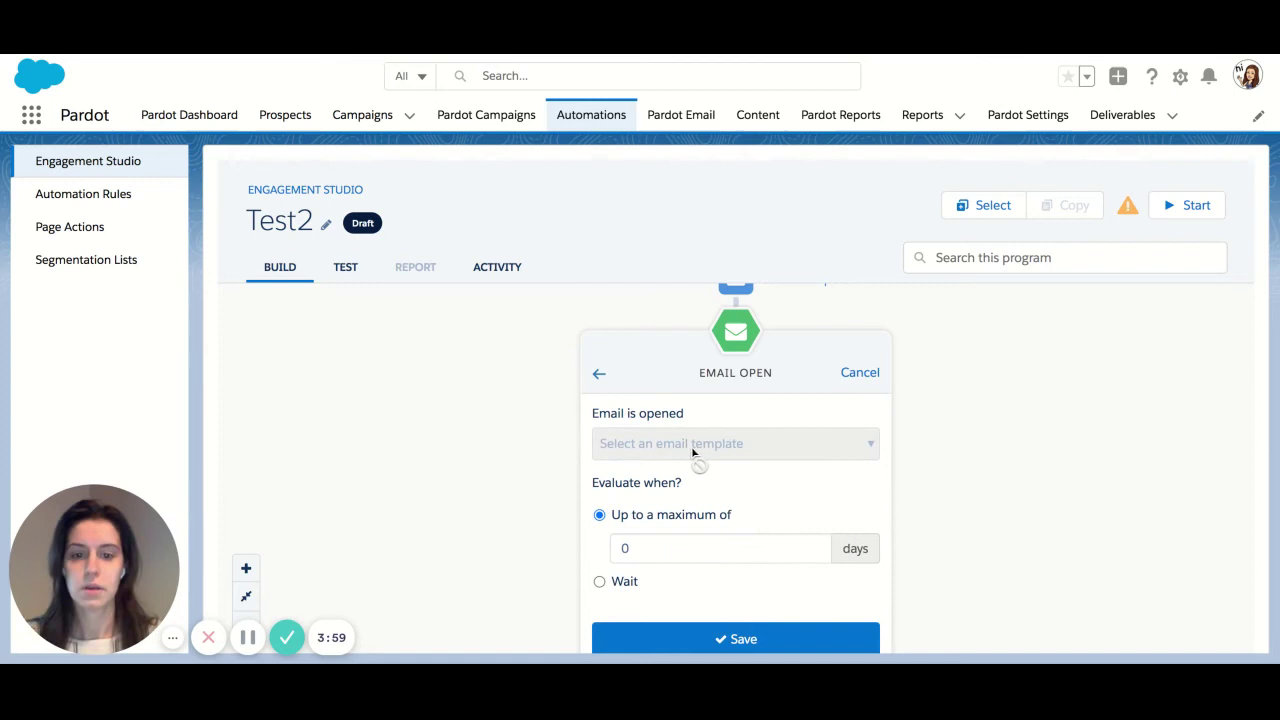
scroll(960, 440, "down", 1)
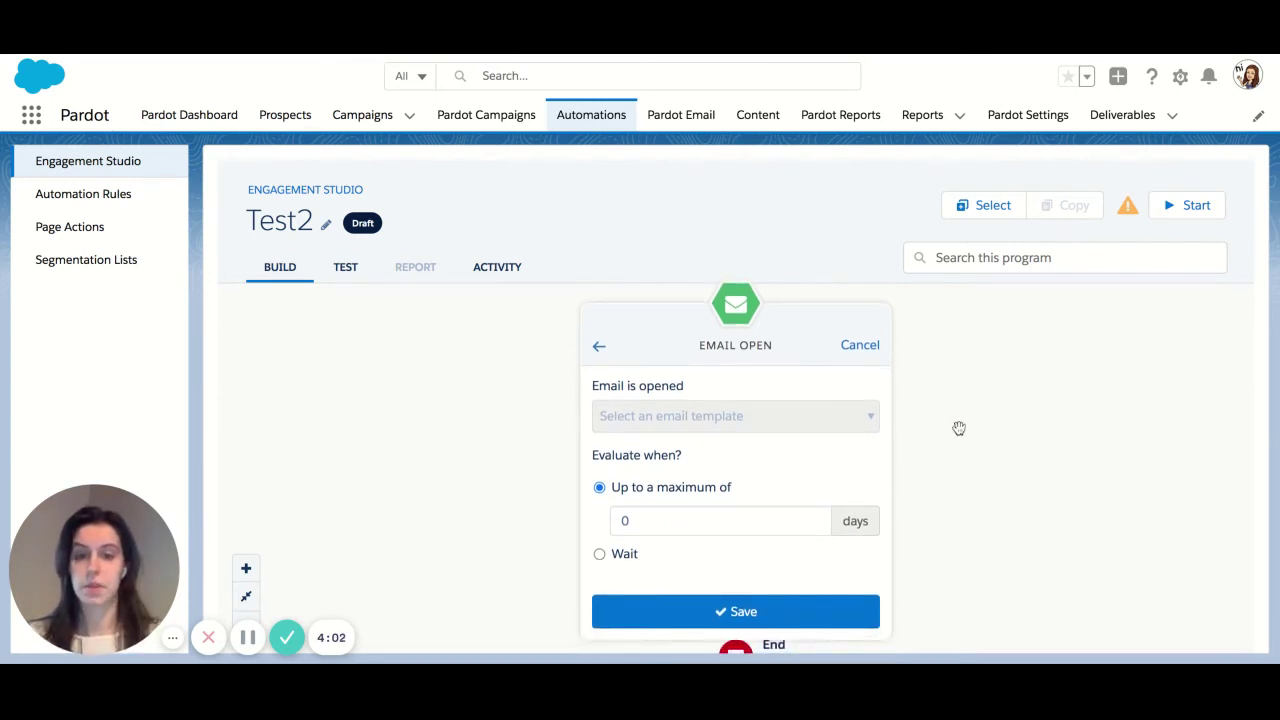
scroll(960, 430, "down", 1)
scroll(958, 428, "up", 1)
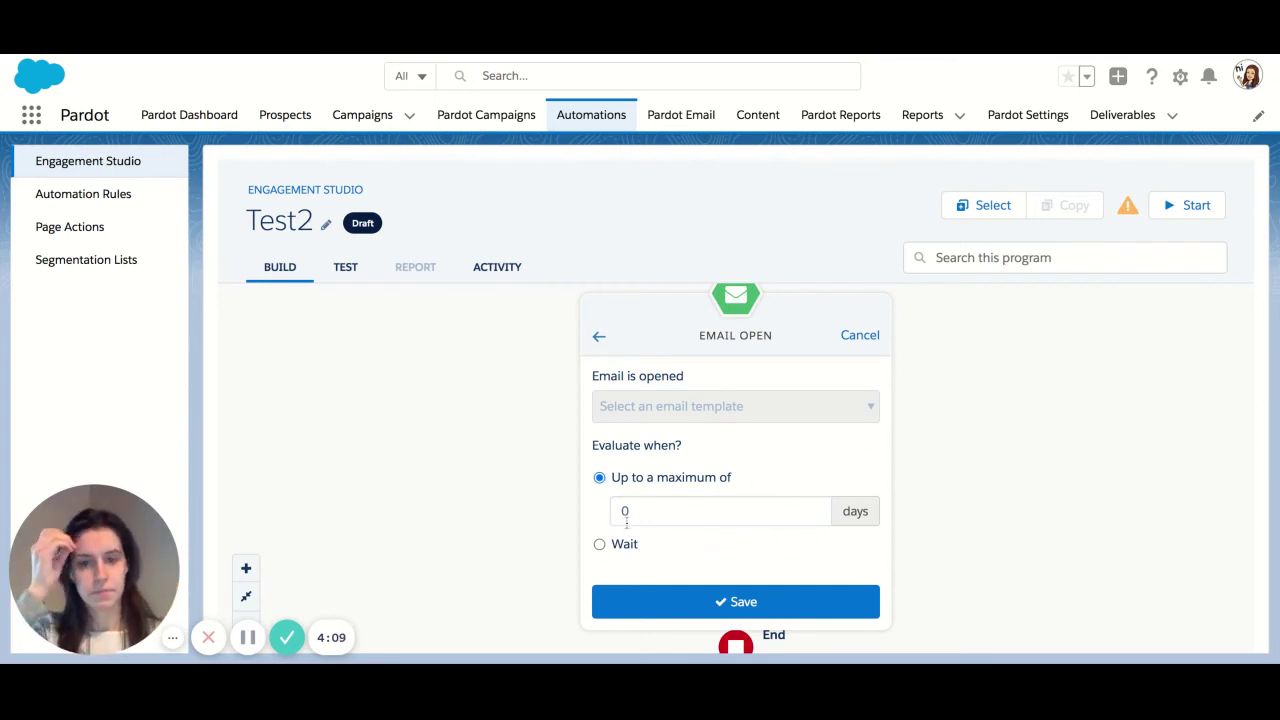
- Set evaluation to up to a maximum of 2 days and save the trigger
left_click(640, 511)
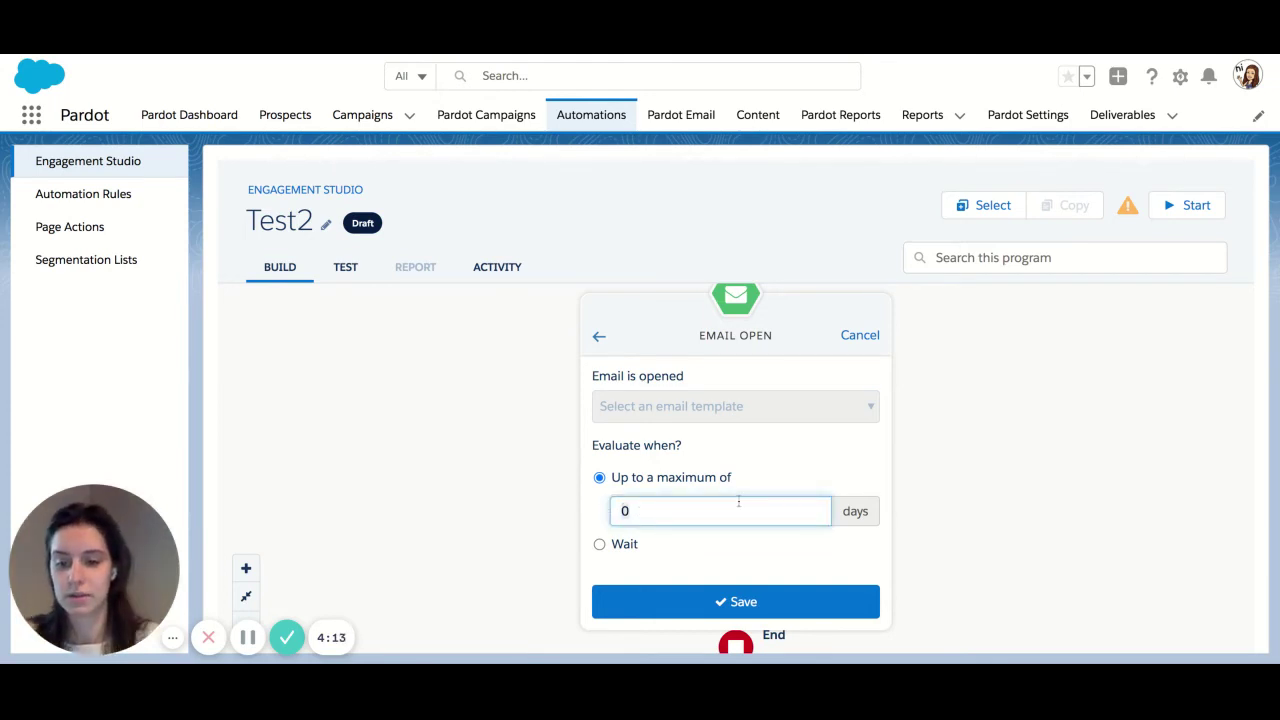
key("BackSpace")
type("2")
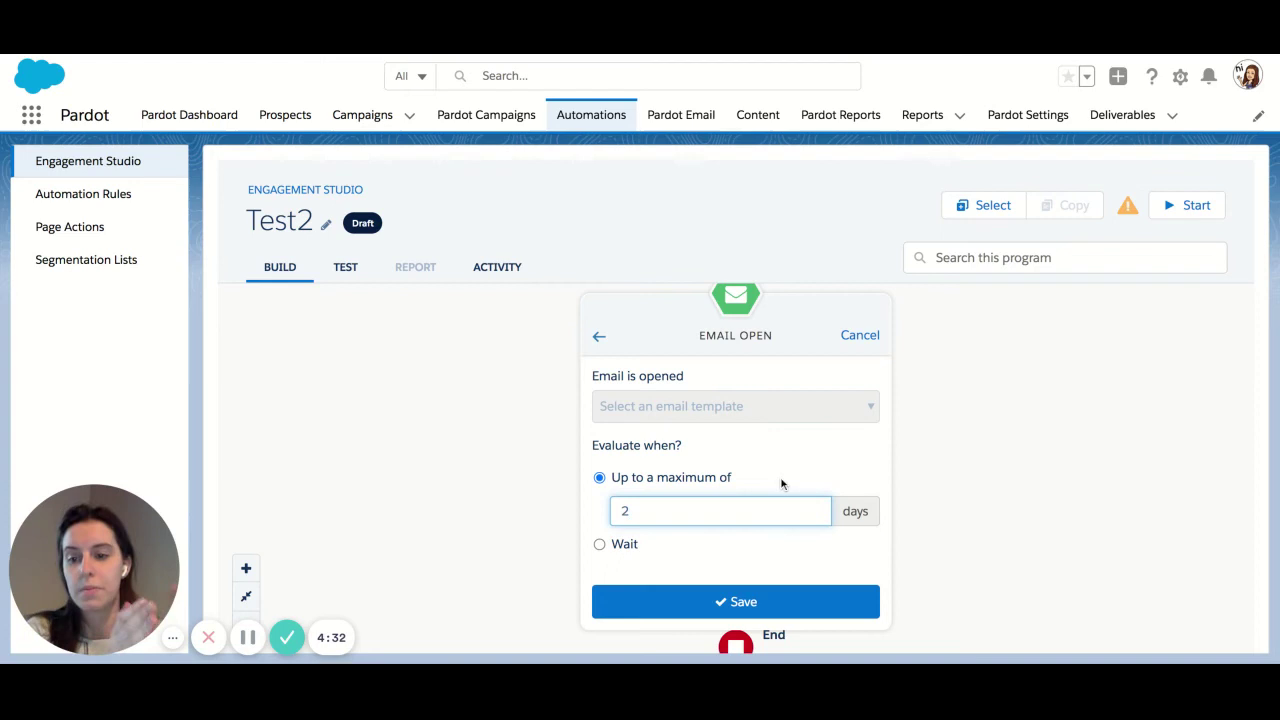
double_click(647, 512)
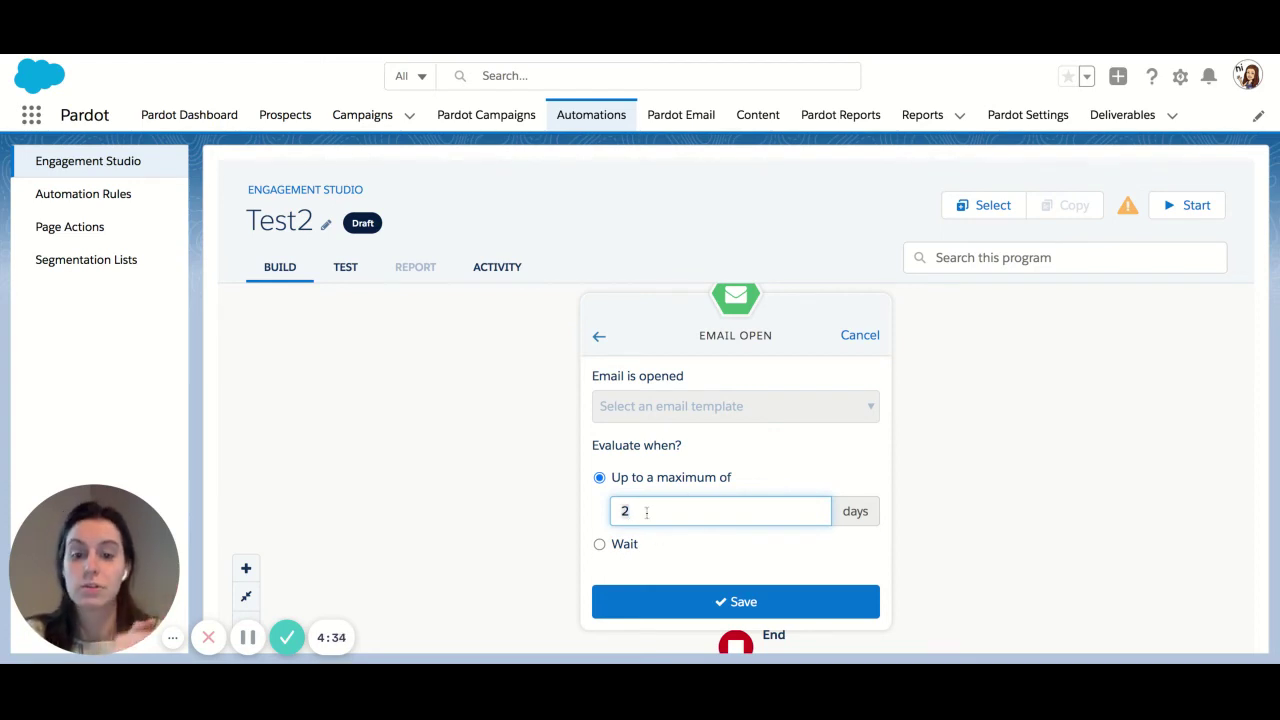
left_click(599, 544)
double_click(656, 535)
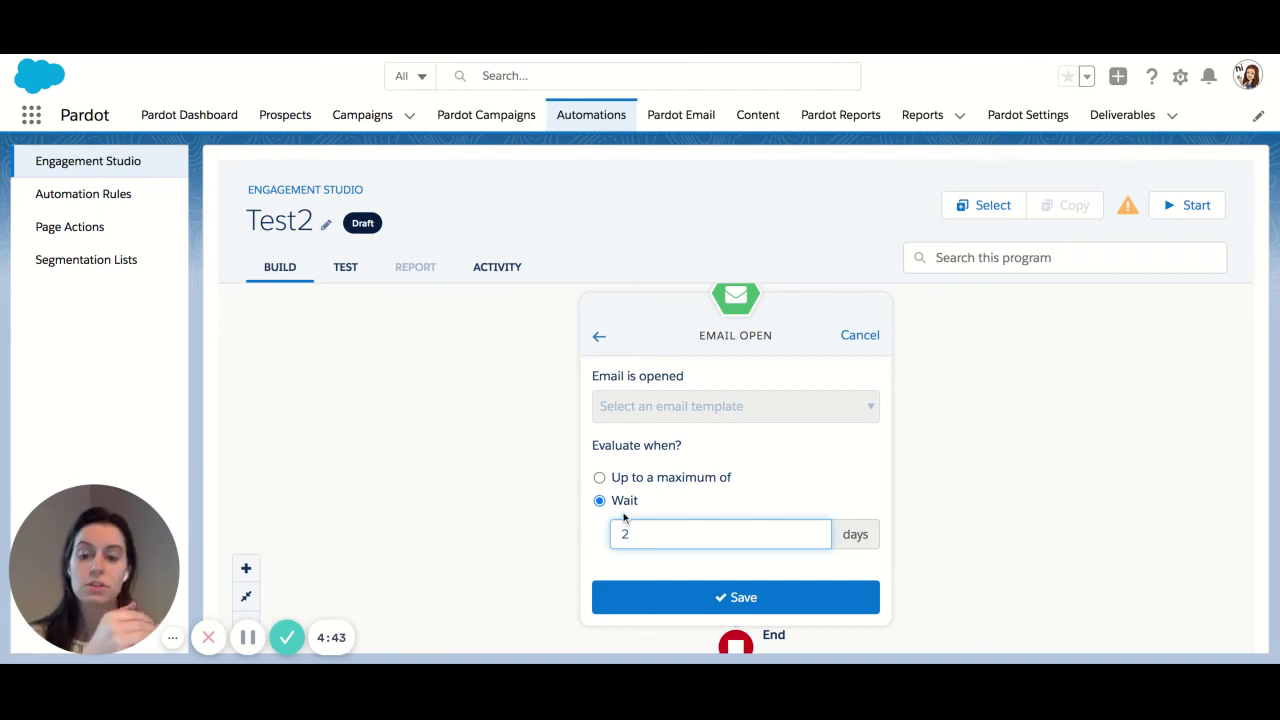
left_click(599, 477)
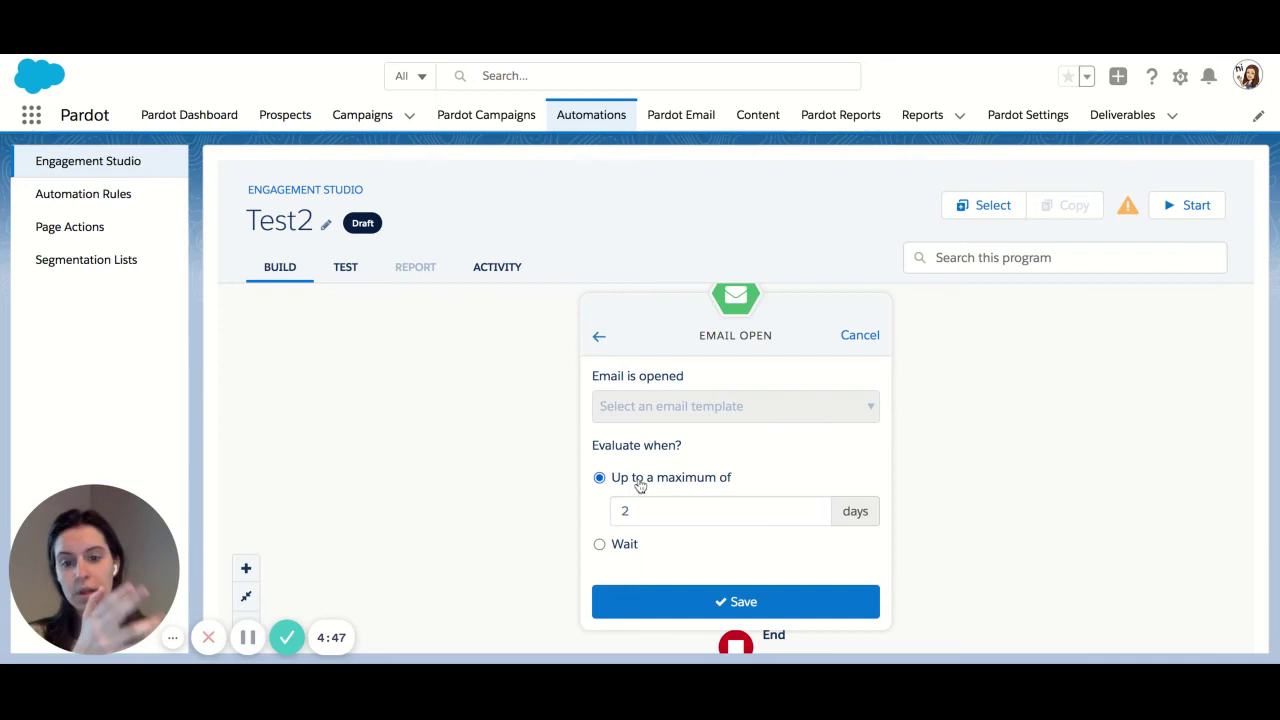
left_click(728, 603)
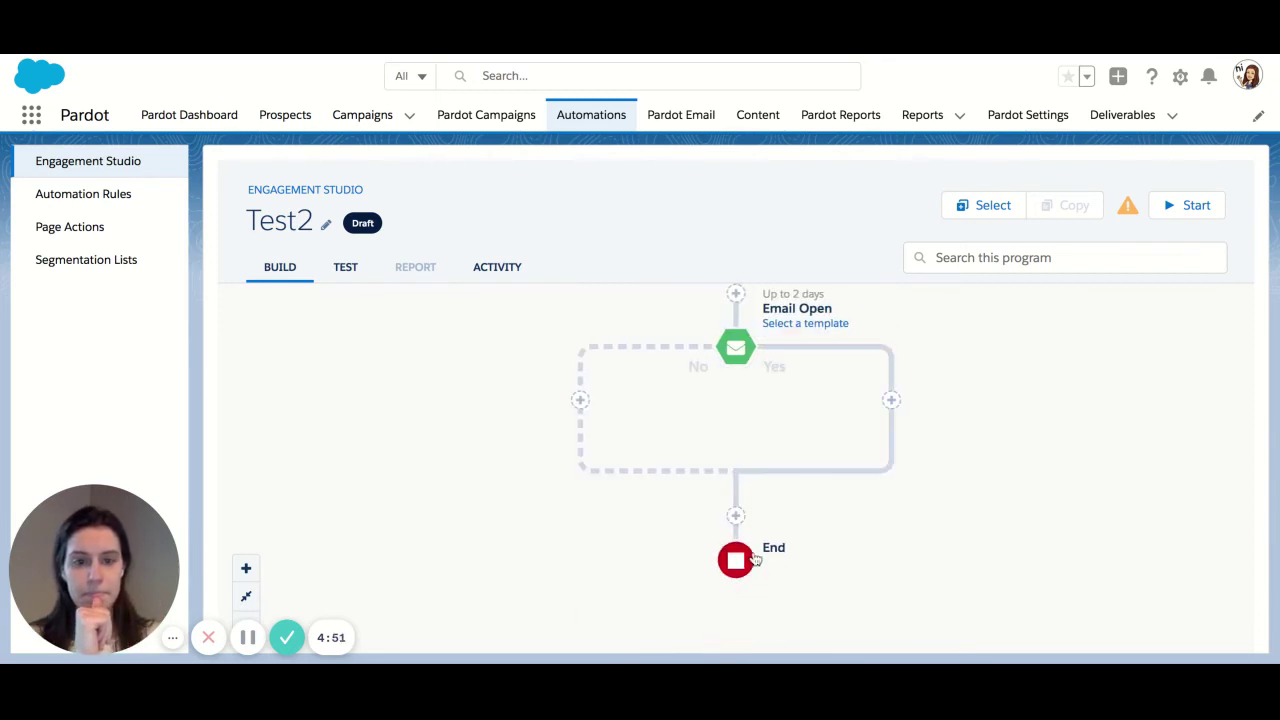
scroll(971, 496, "up", 3)
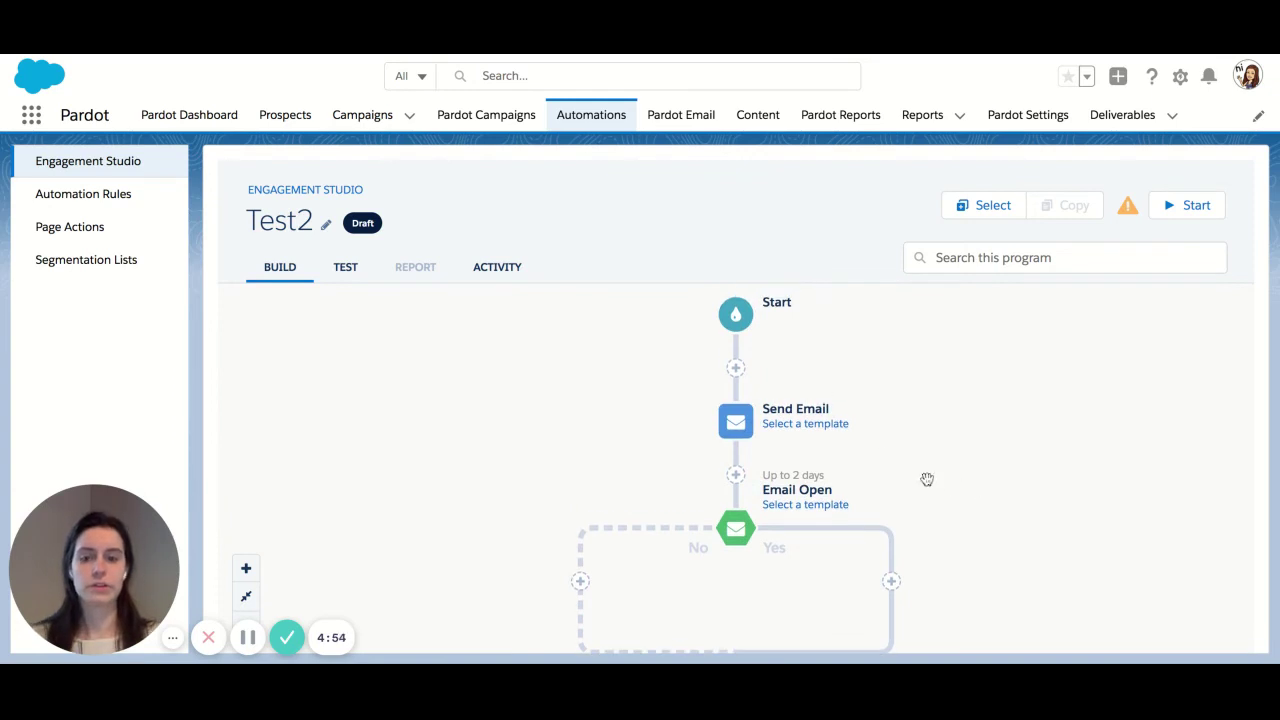
scroll(830, 451, "down", 1)
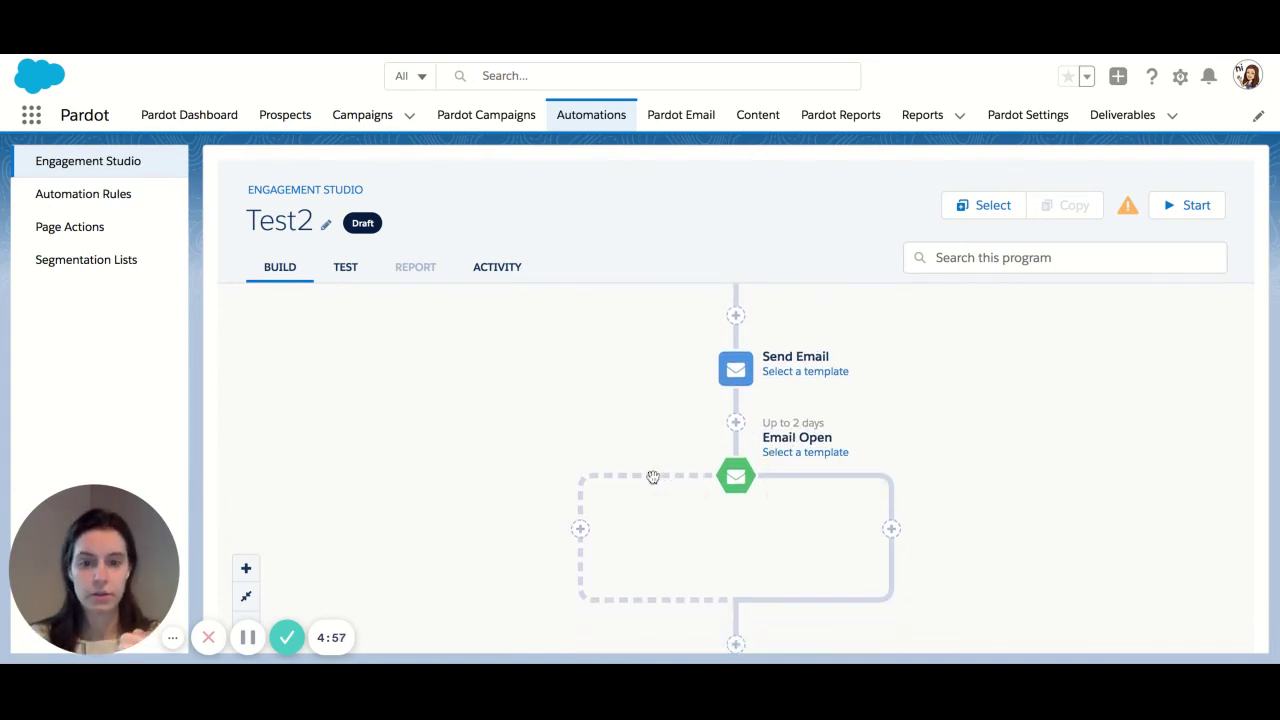
scroll(740, 474, "down", 1)
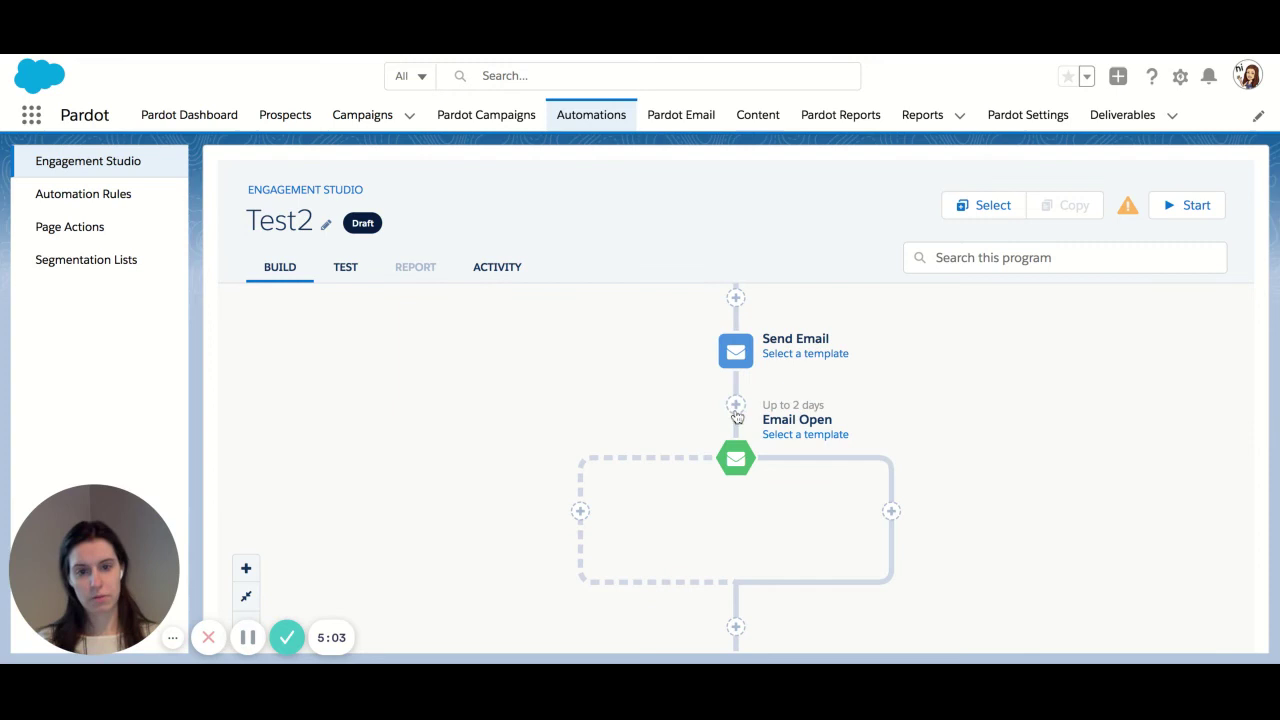
scroll(745, 443, "down", 1)
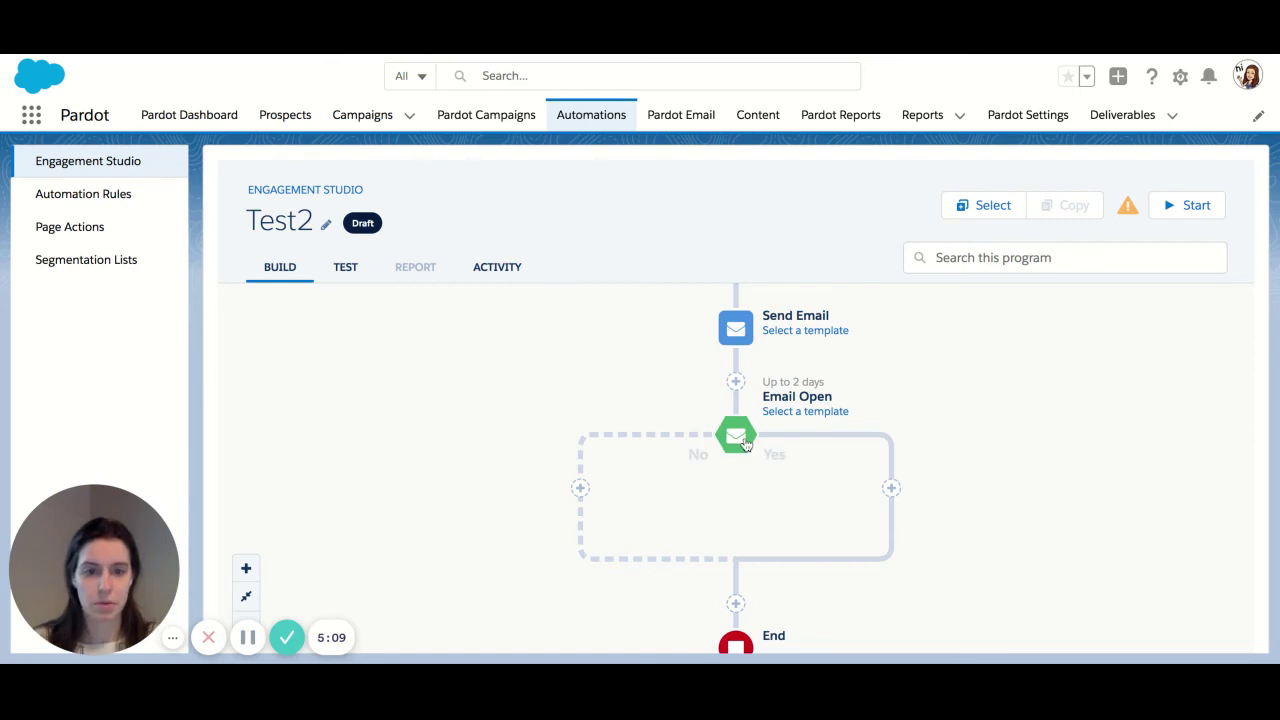
- Add a Send Email action on the Yes branch with a 2-day wait and save it
left_click(891, 487)
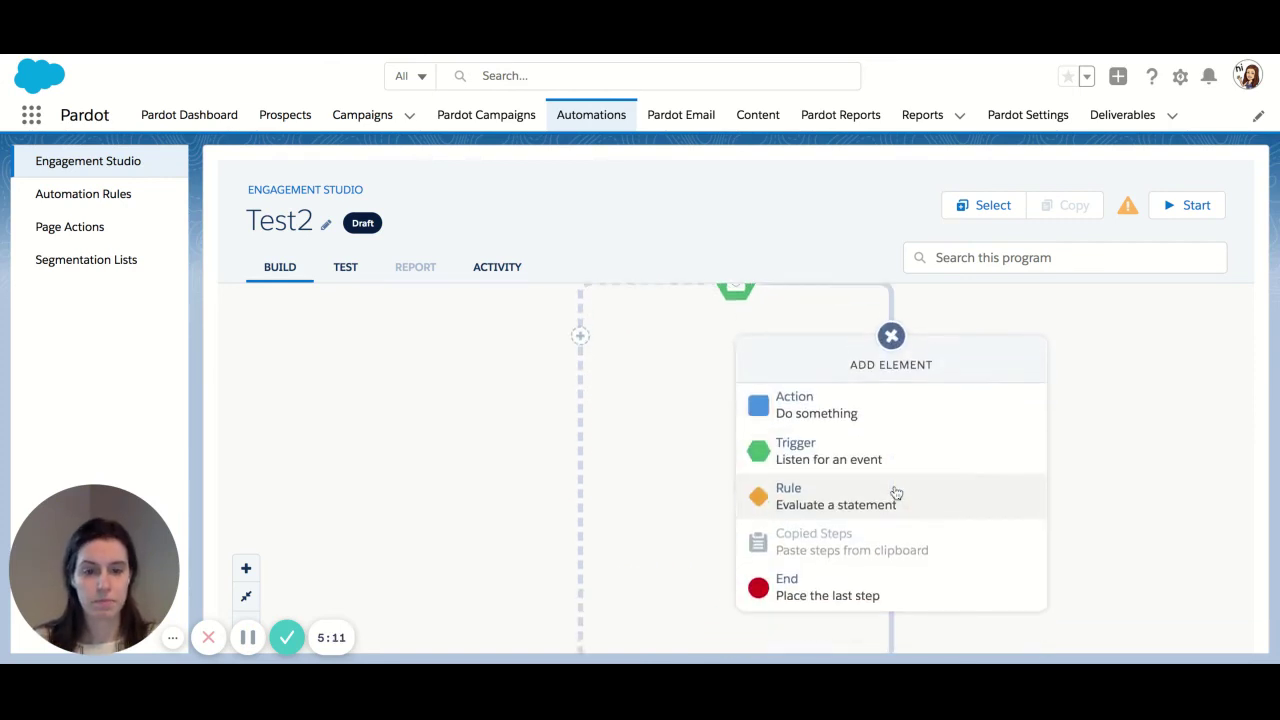
left_click(874, 414)
type("email")
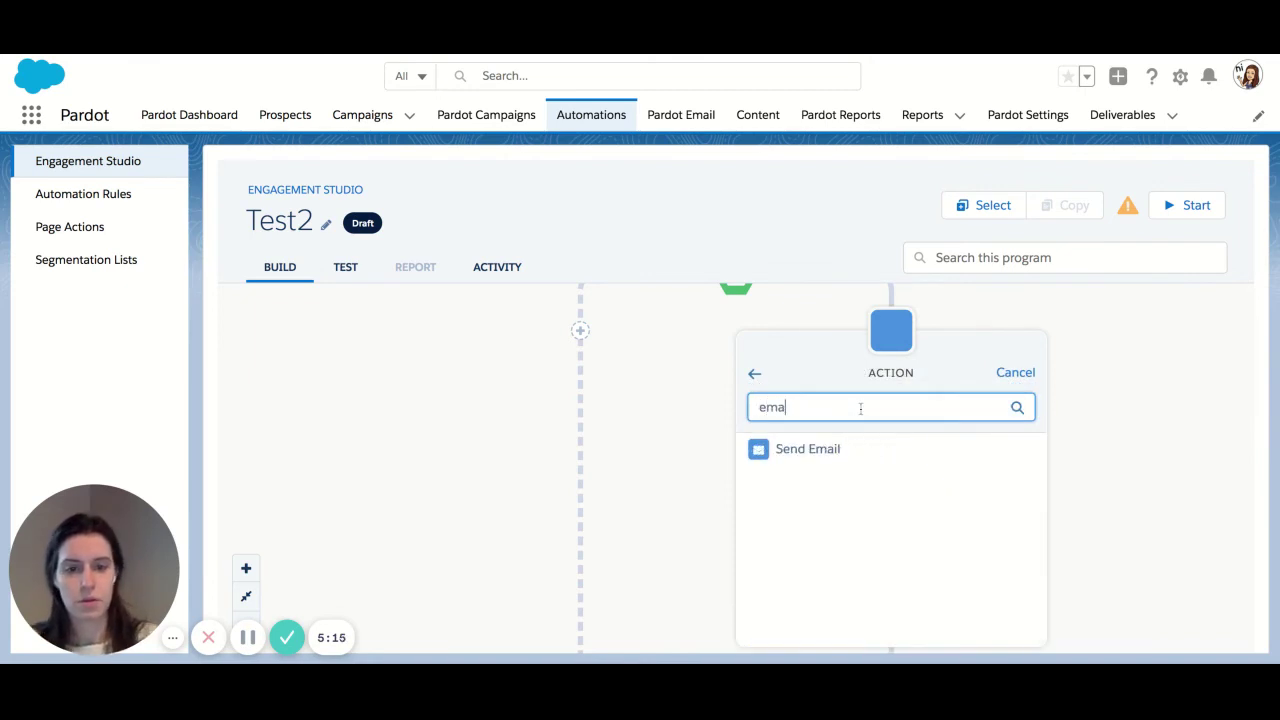
left_click(851, 447)
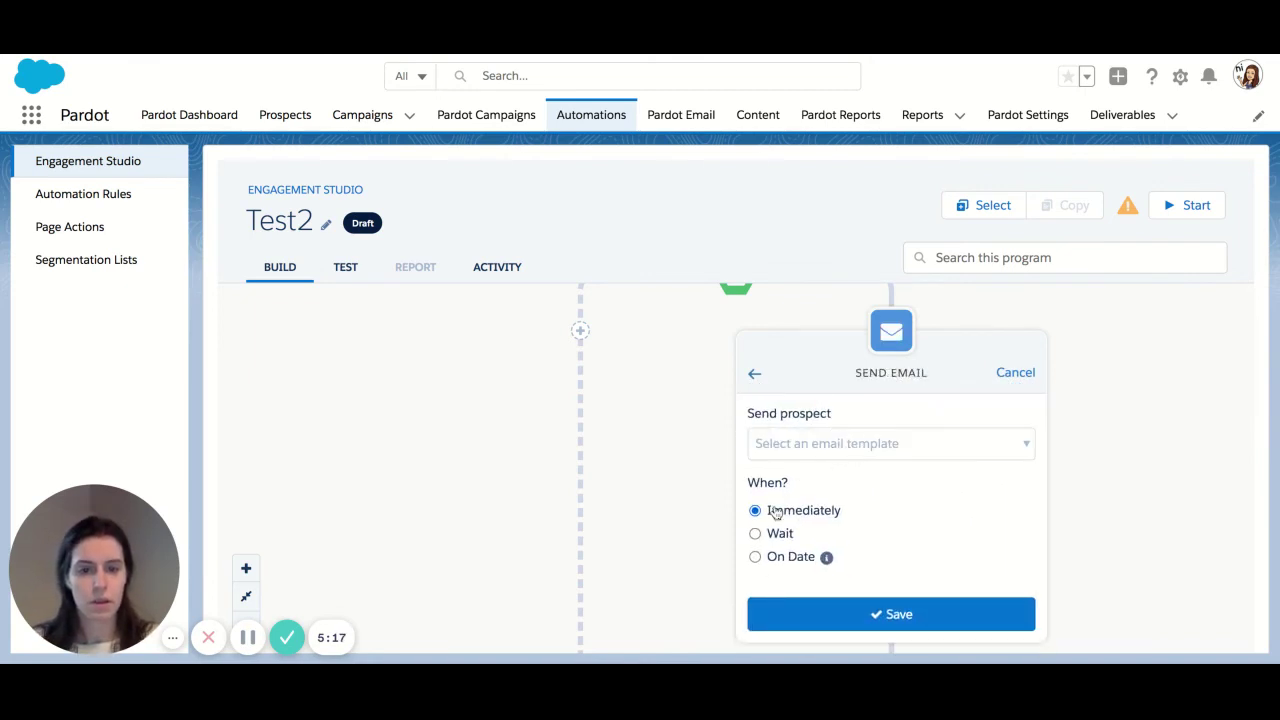
left_click(755, 533)
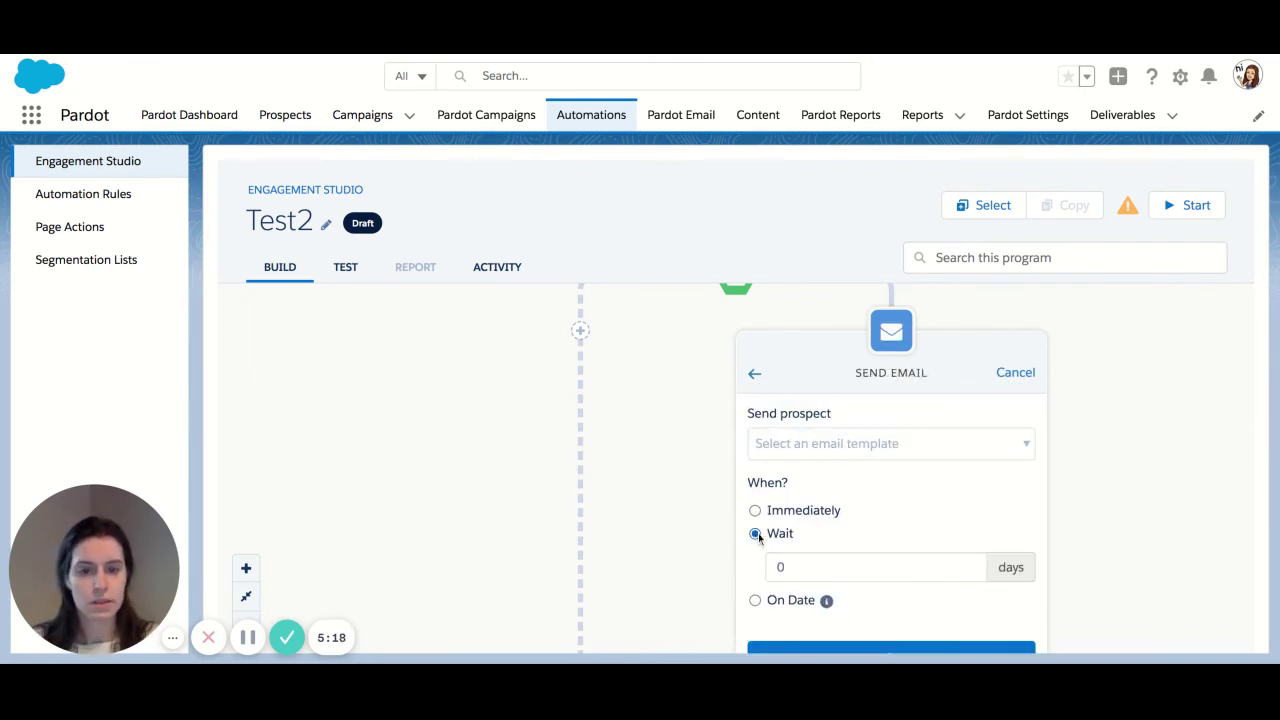
left_click(818, 566)
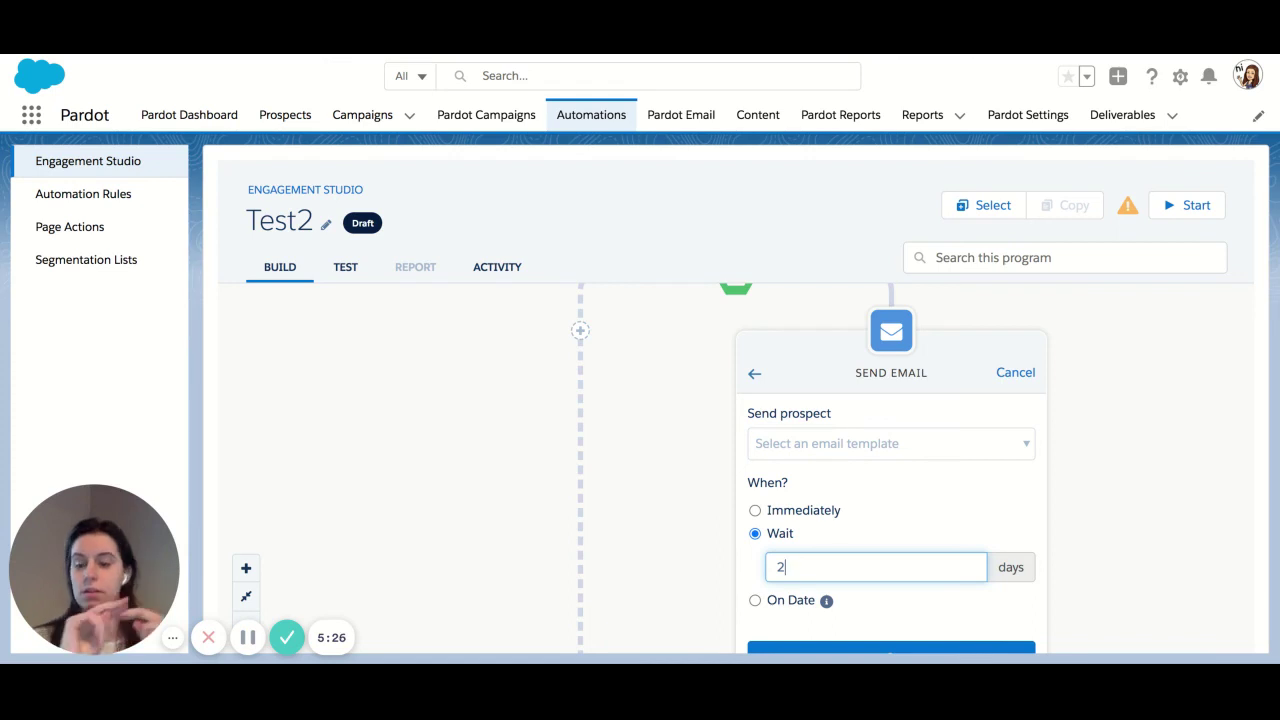
left_click(1151, 531)
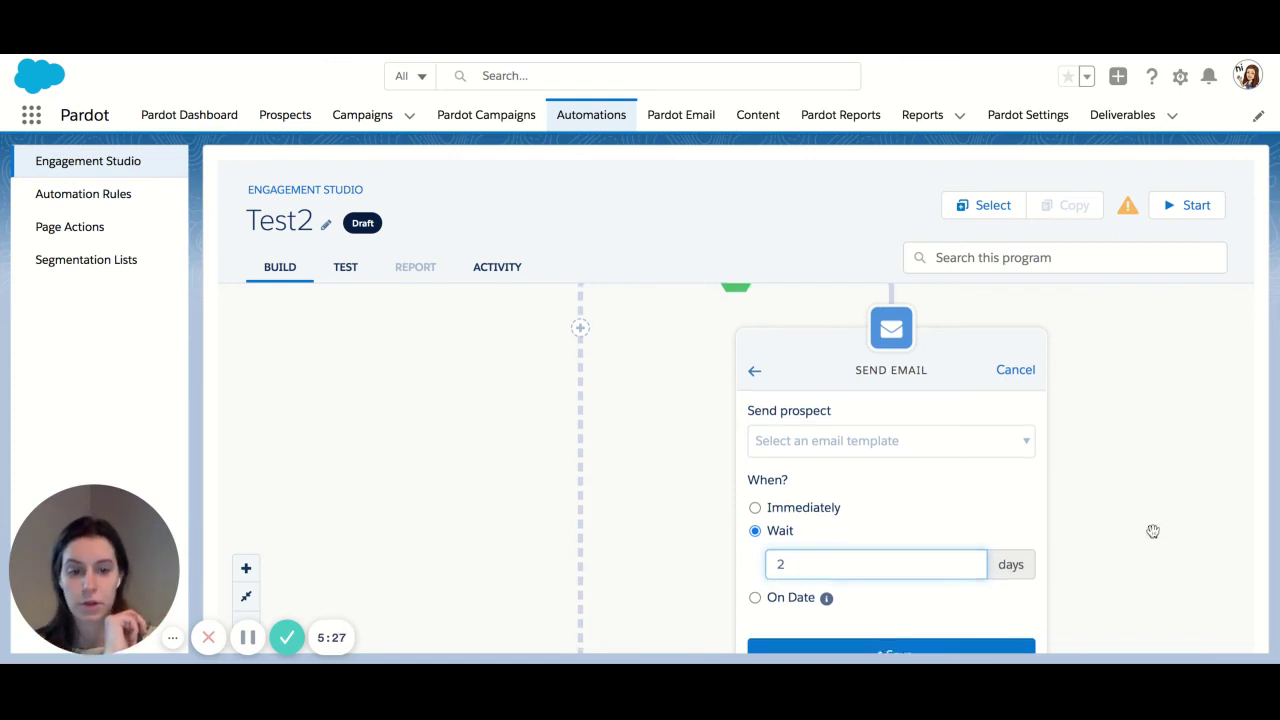
scroll(897, 625, "down", 1)
left_click(897, 625)
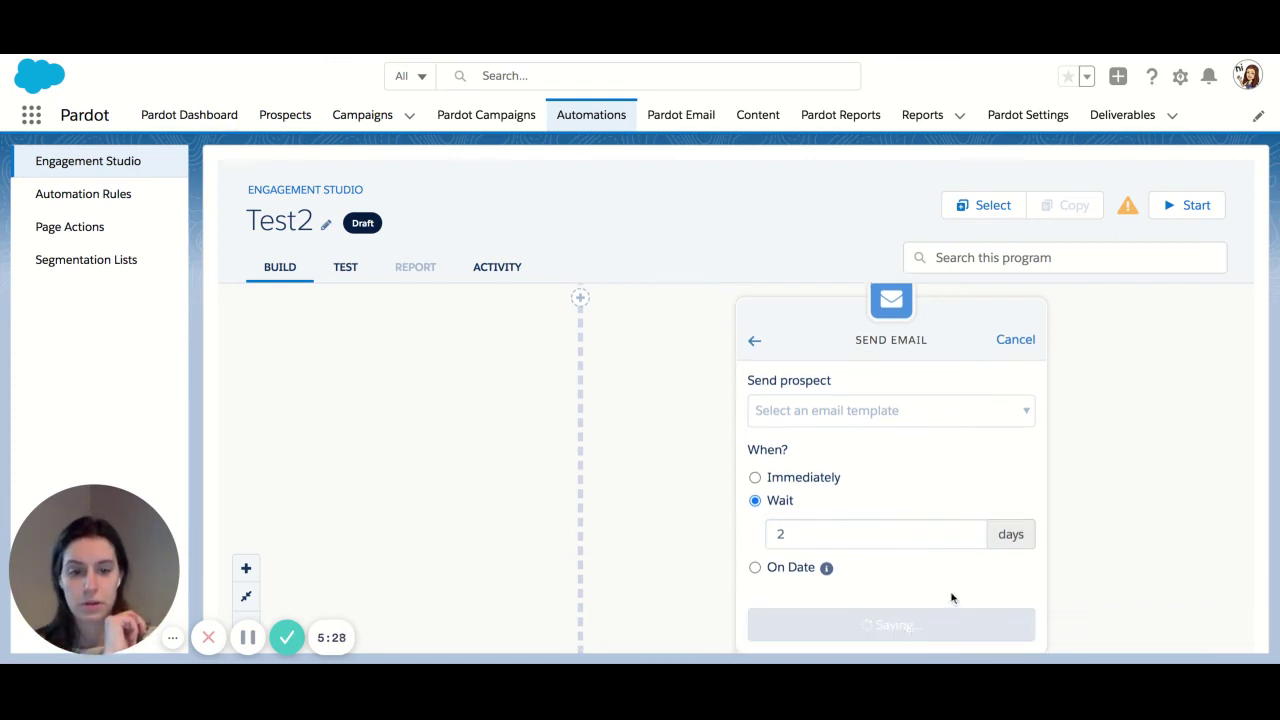
- Fit the flow to screen and add a Prospect Default Field rule after Send Email (1)
left_click(246, 598)
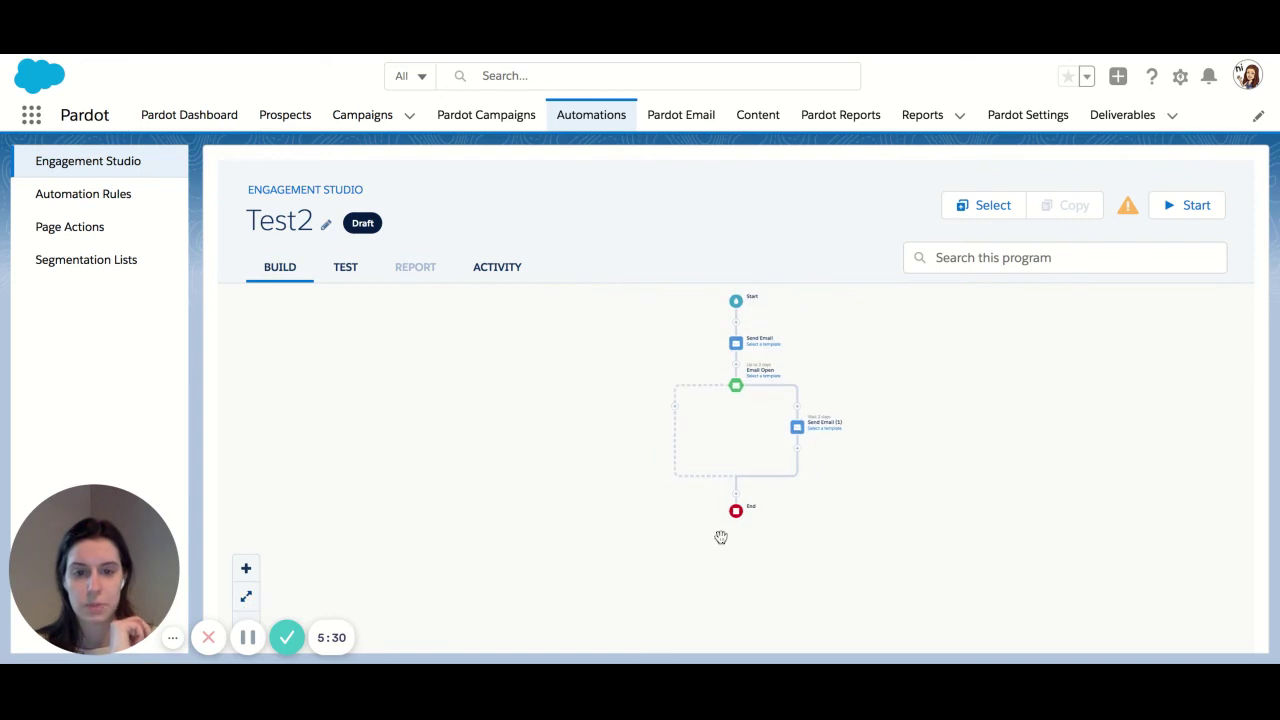
left_click(802, 455)
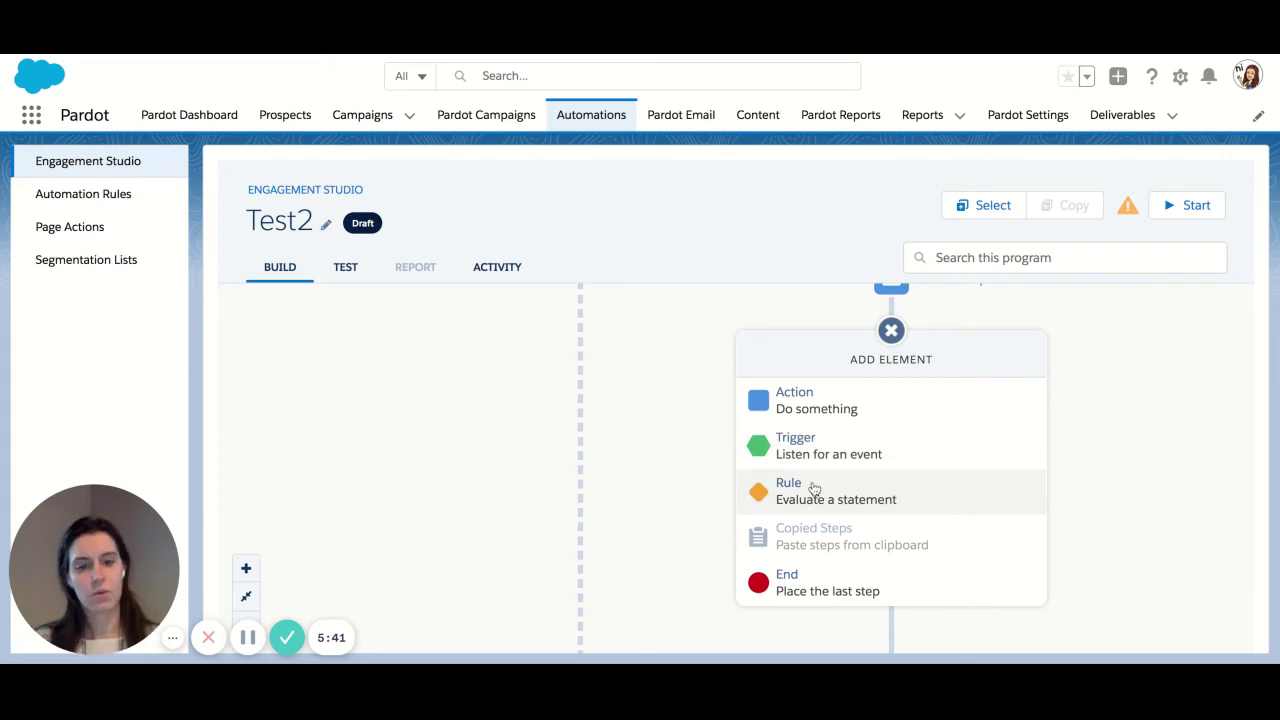
left_click(816, 488)
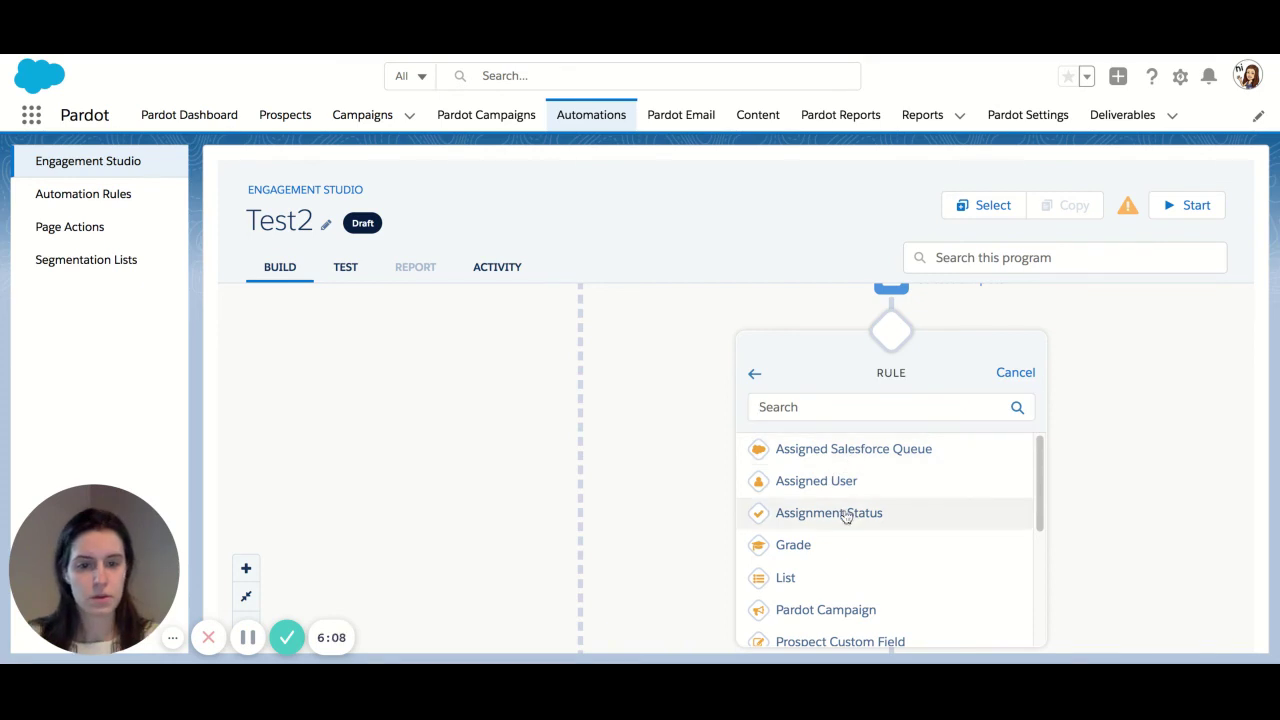
scroll(845, 515, "down", 3)
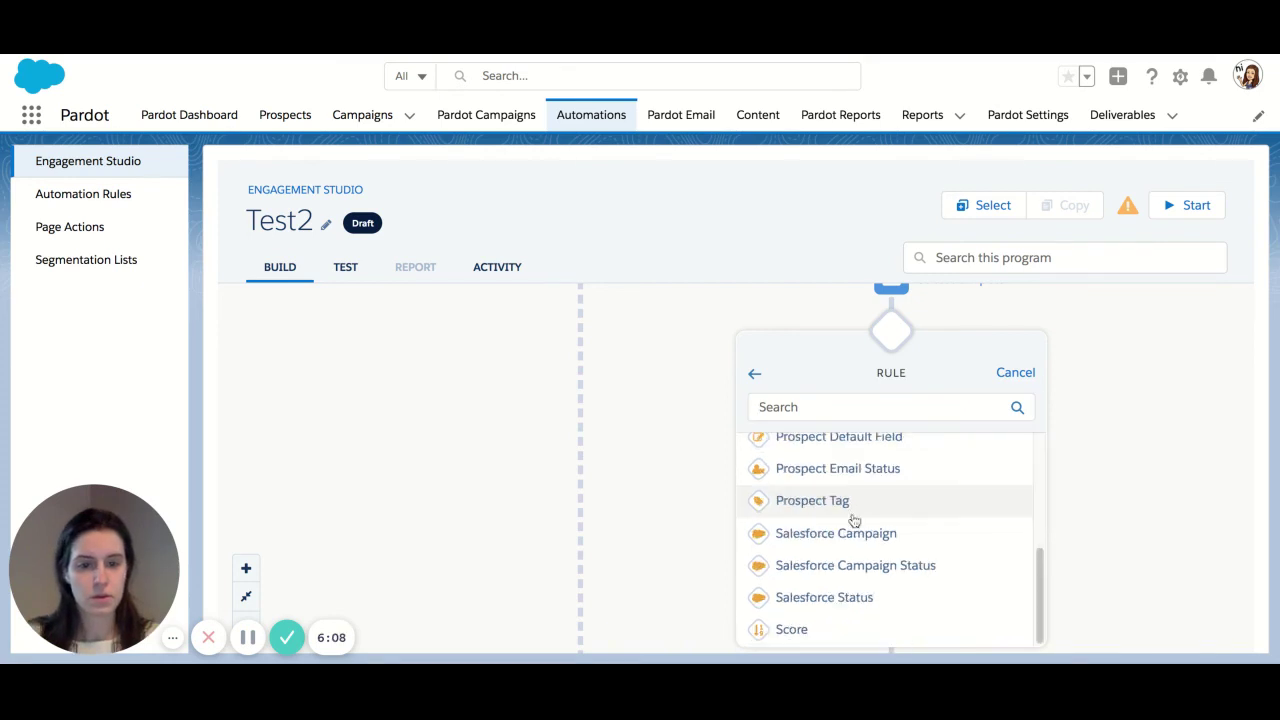
left_click(858, 446)
- Set the rule to City contains 'Boston' and save it
left_click(833, 466)
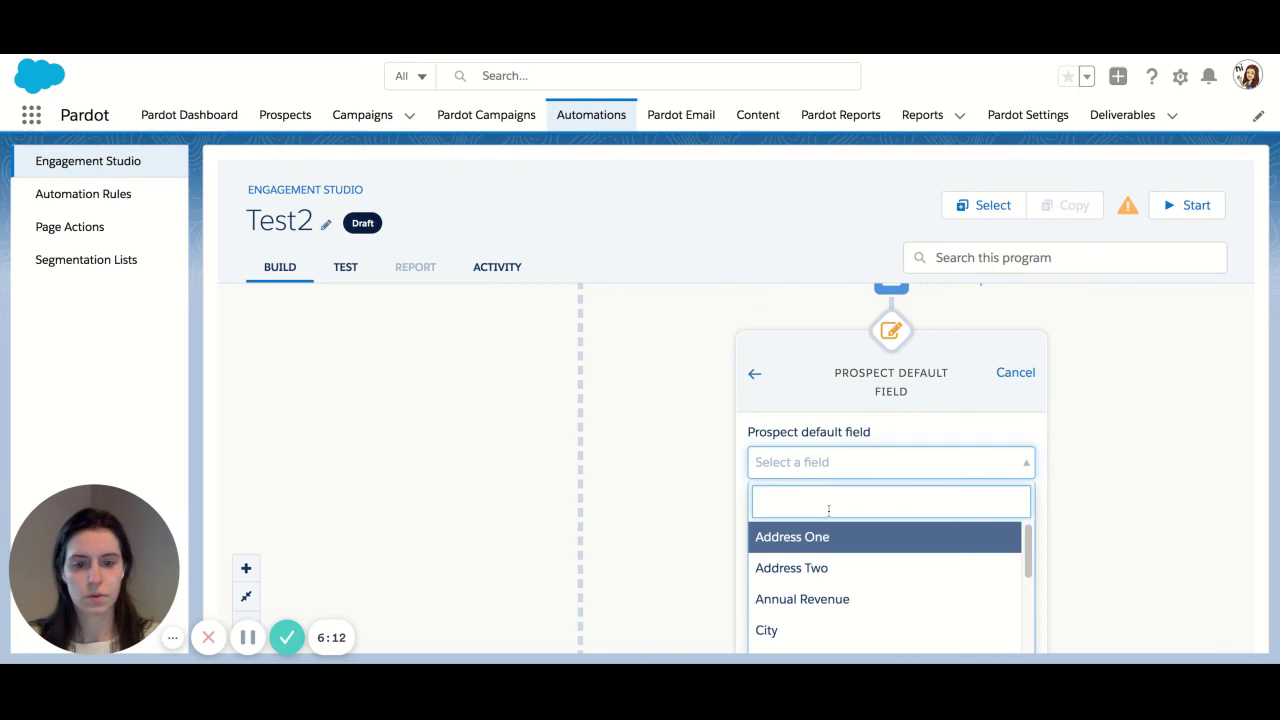
left_click(816, 628)
left_click(881, 506)
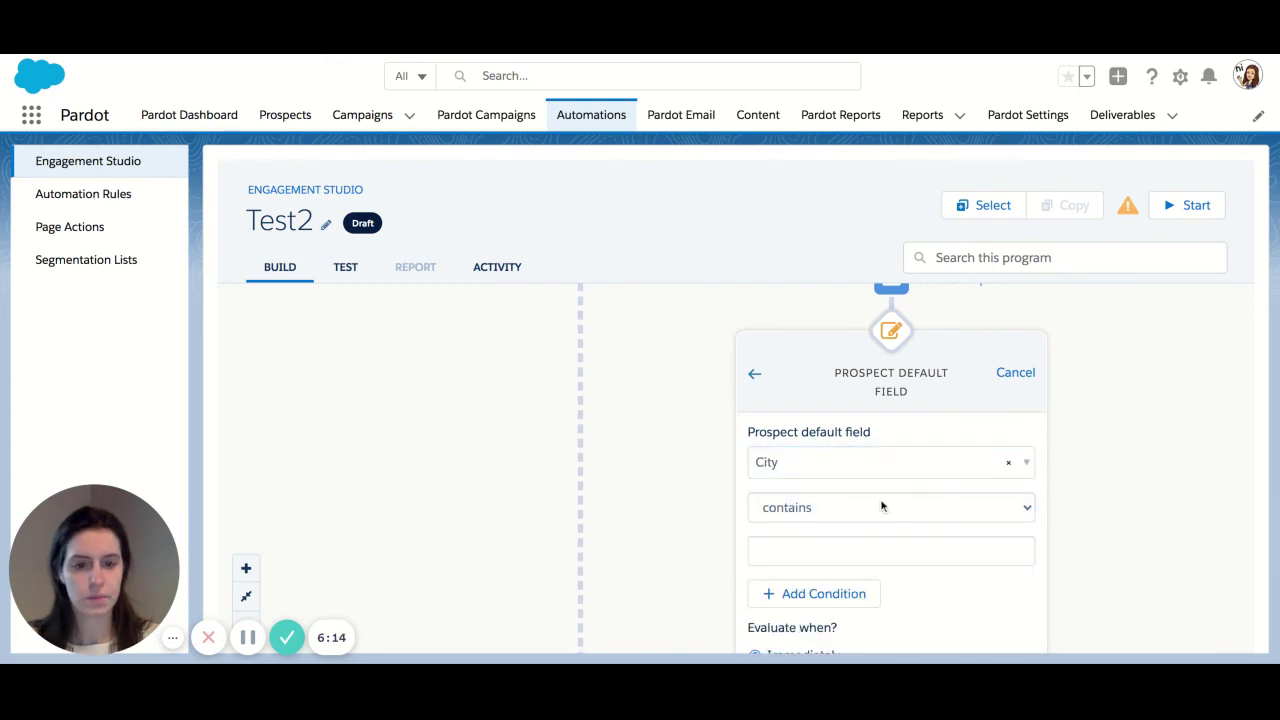
left_click(825, 545)
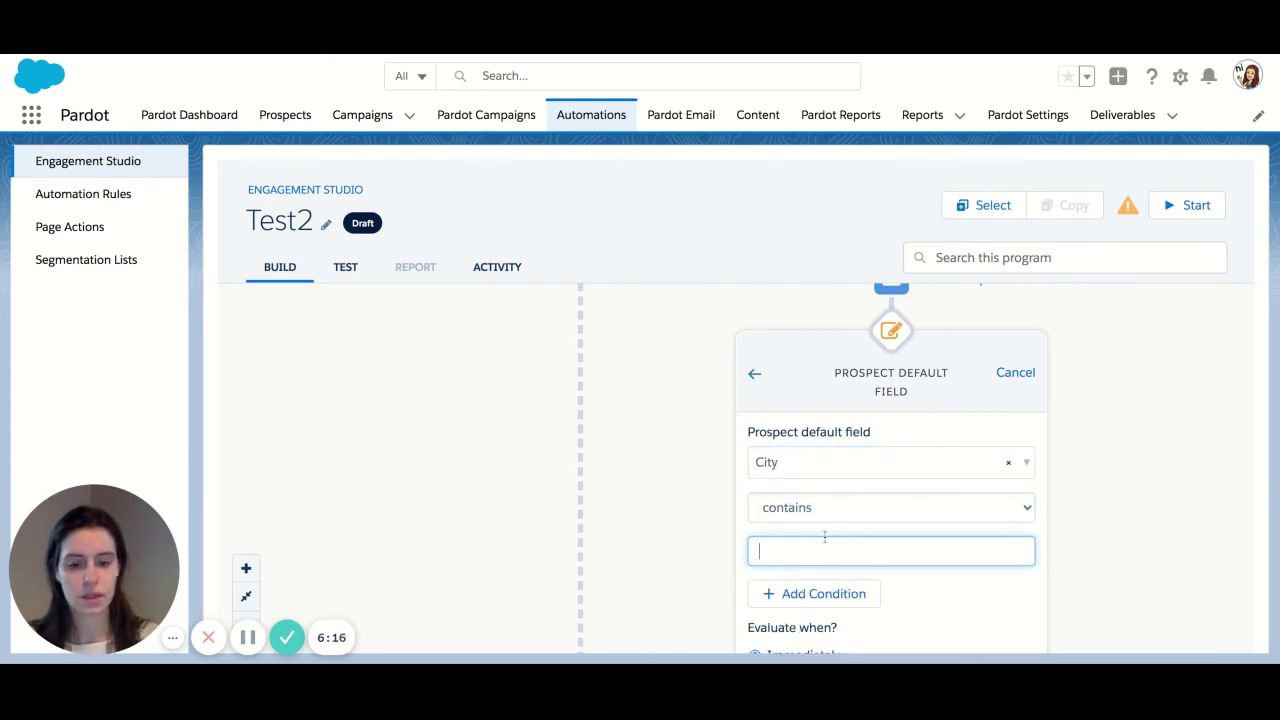
type("Boston")
scroll(970, 537, "down", 3)
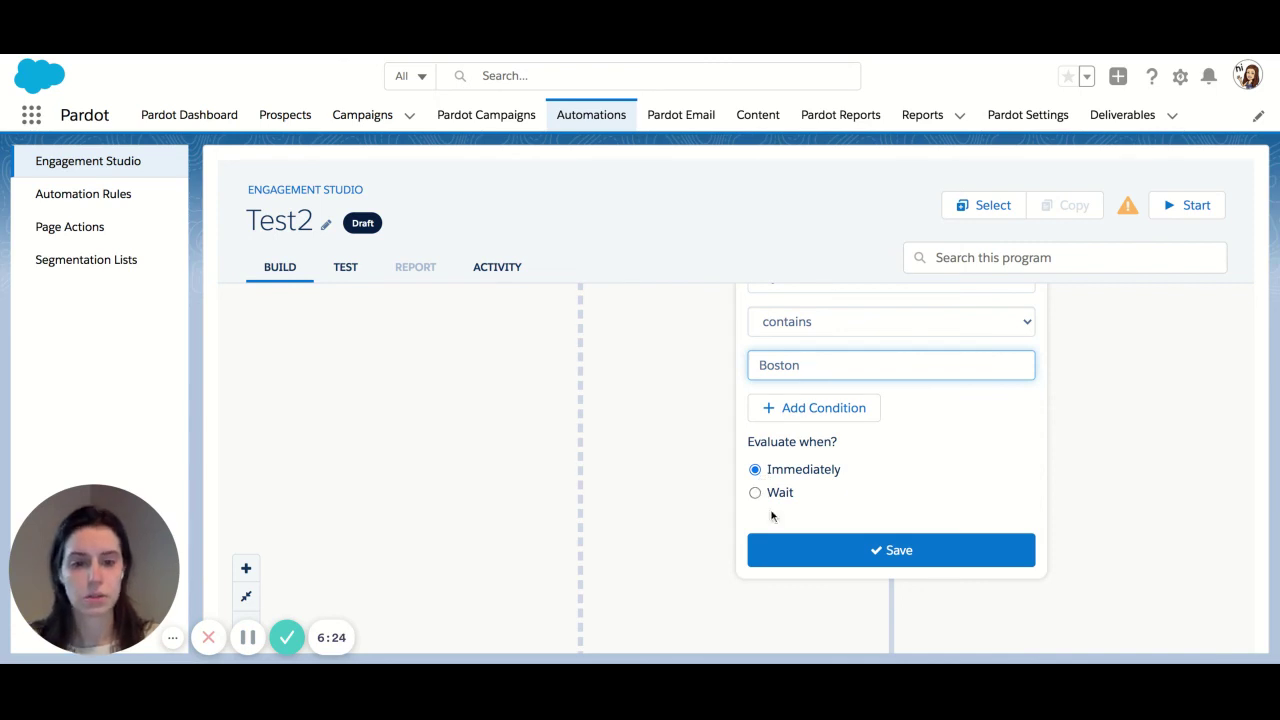
left_click(851, 551)
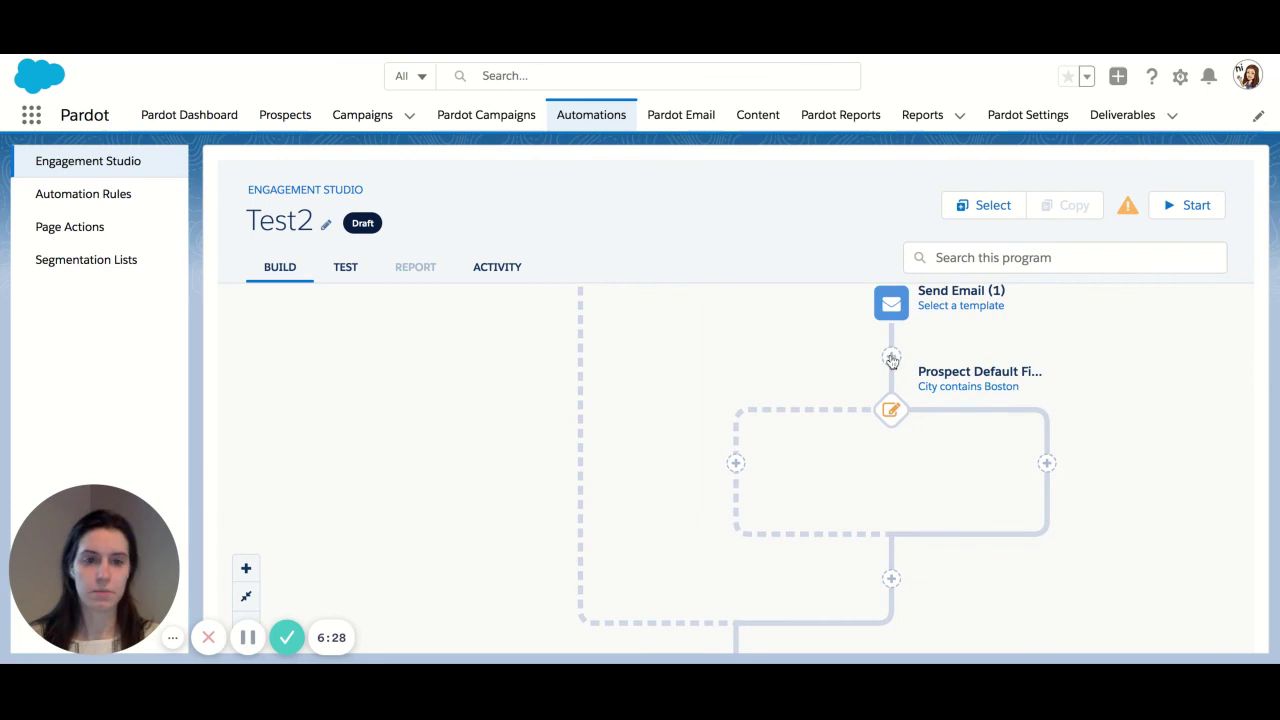
scroll(930, 390, "up", 1)
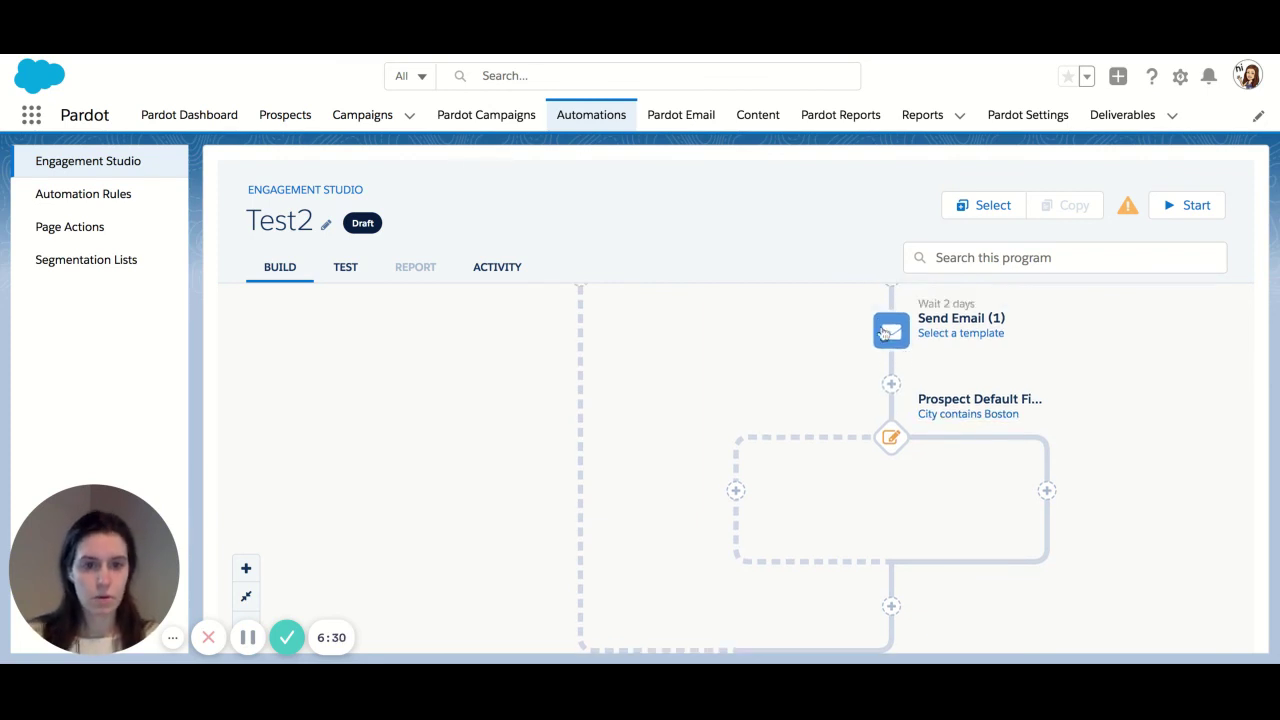
scroll(860, 340, "up", 4)
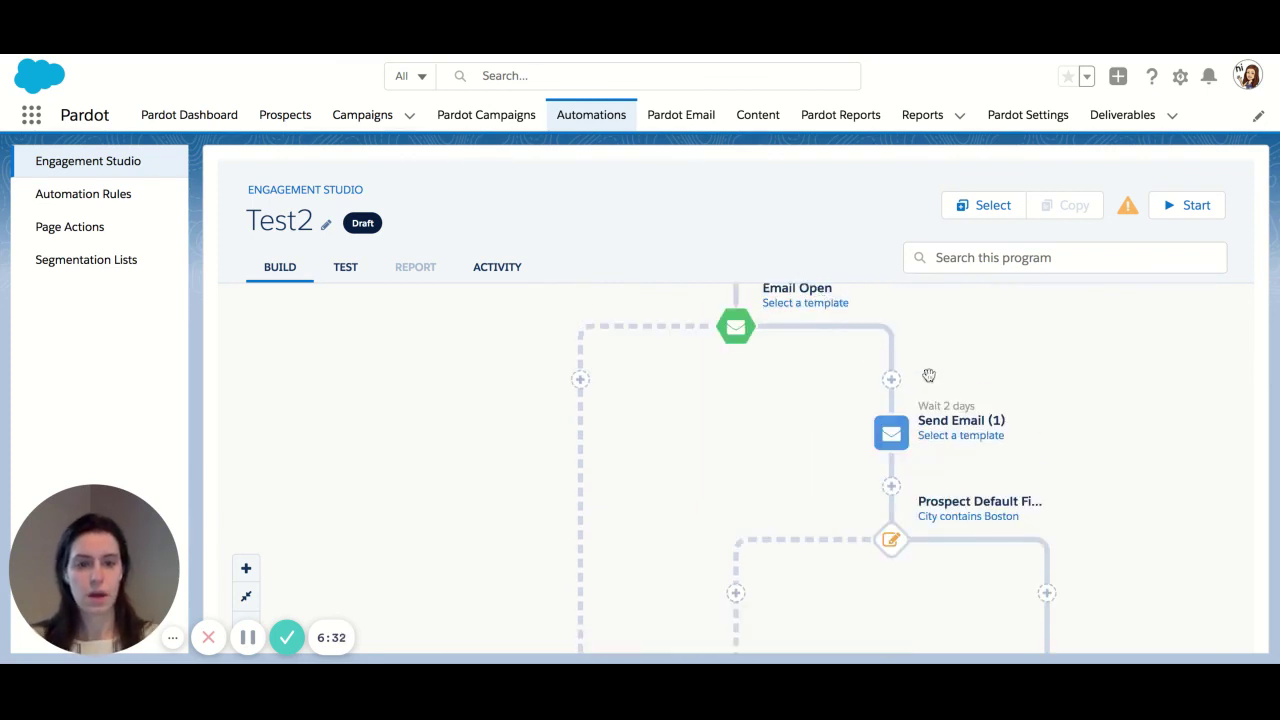
scroll(895, 440, "down", 1)
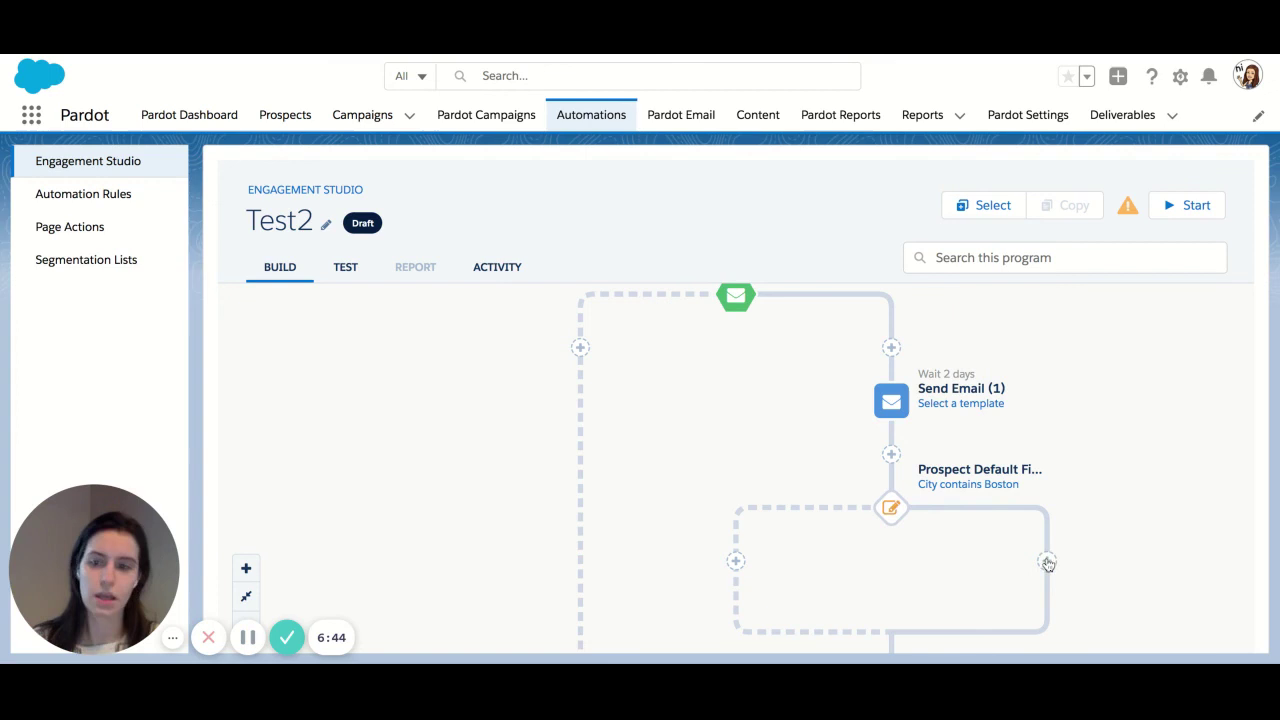
scroll(1045, 565, "down", 2)
scroll(1040, 585, "up", 10)
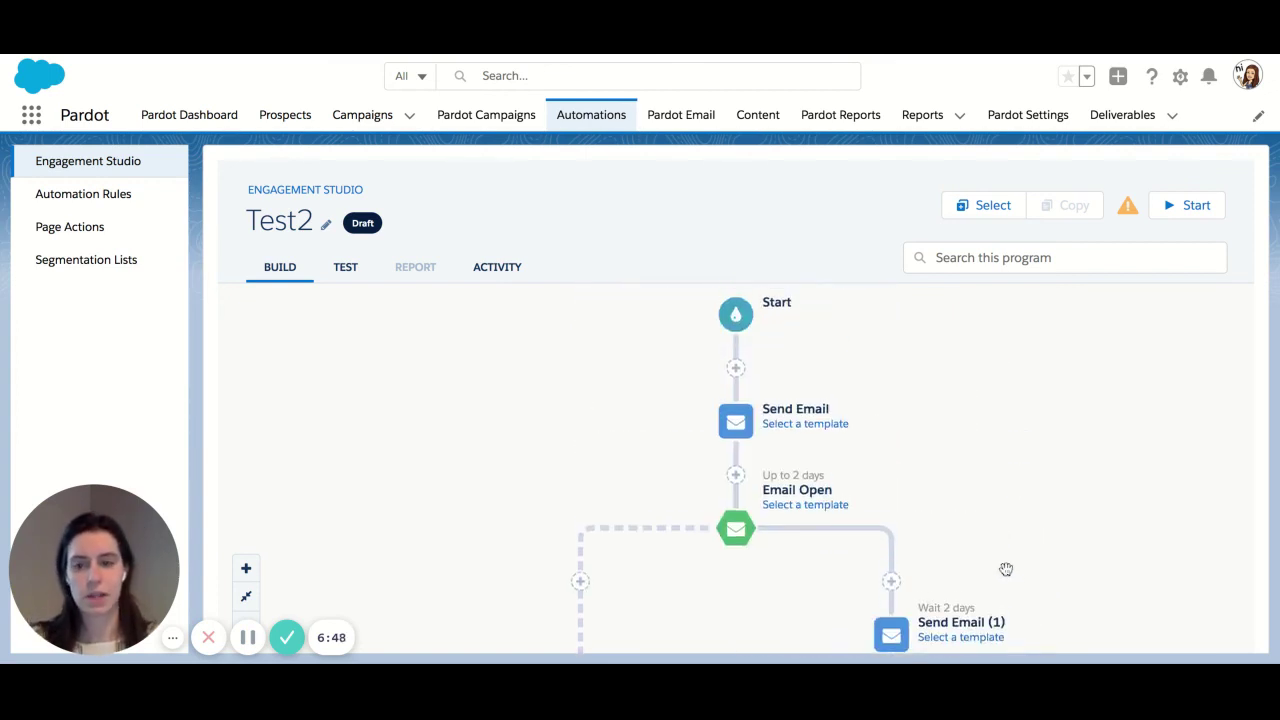
scroll(1006, 568, "down", 4)
scroll(893, 523, "up", 1)
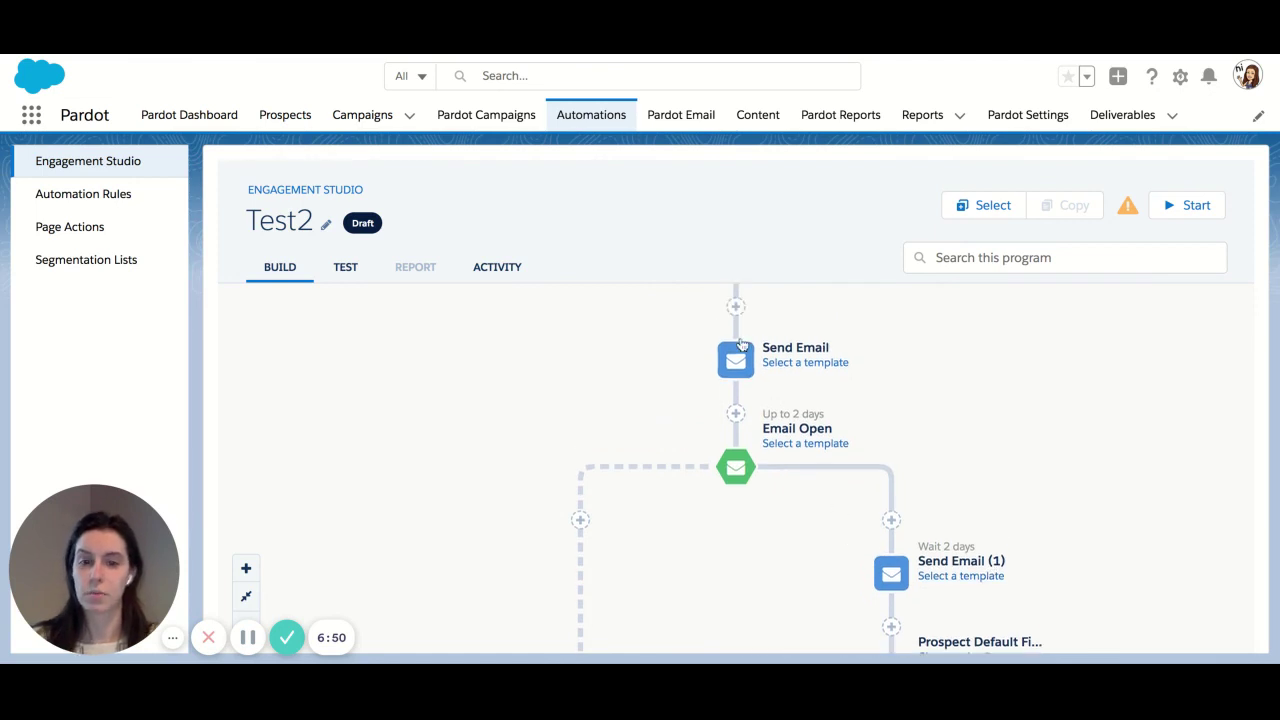
scroll(737, 326, "up", 1)
scroll(812, 340, "down", 6)
scroll(812, 340, "up", 7)
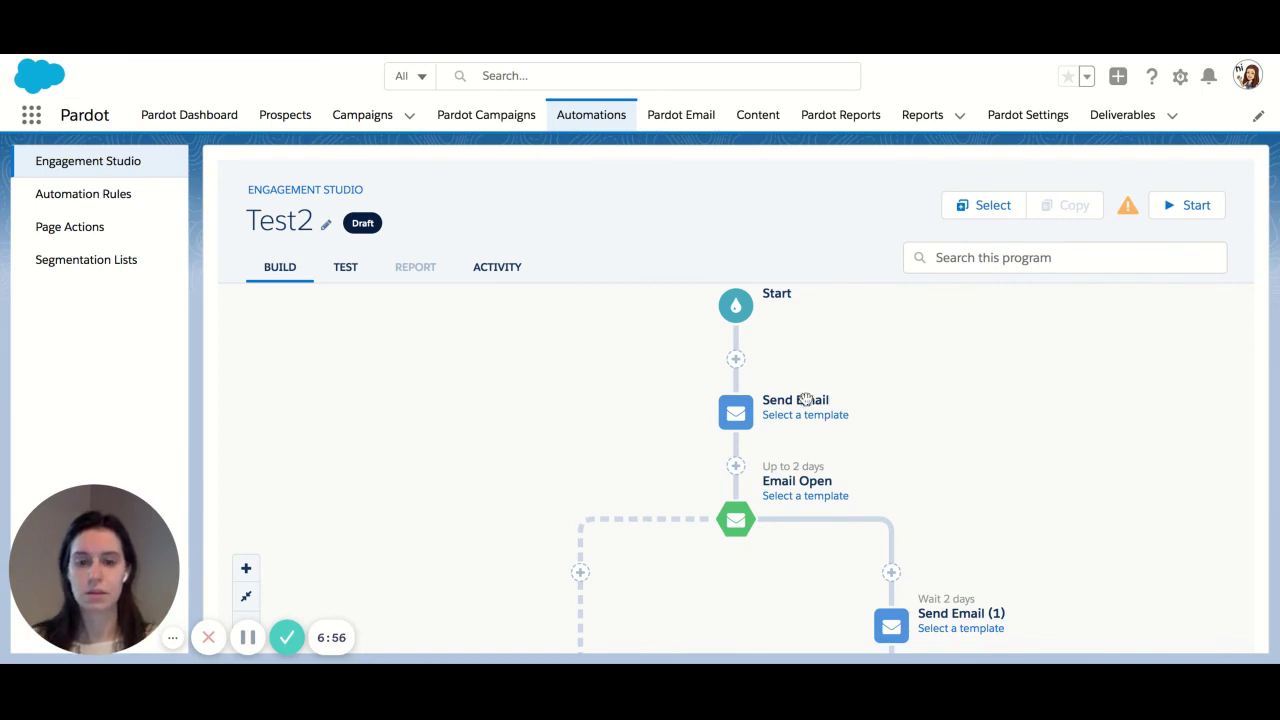
scroll(808, 405, "down", 11)
scroll(867, 415, "down", 1)
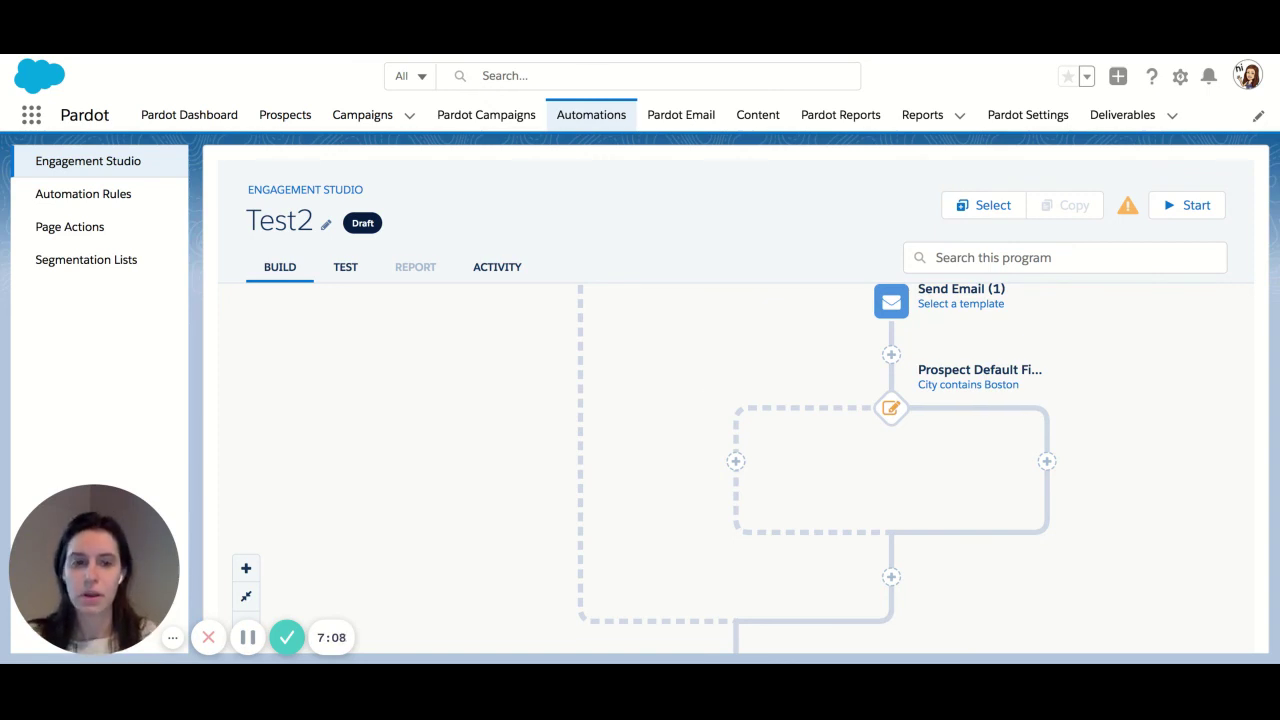
scroll(769, 390, "up", 6)
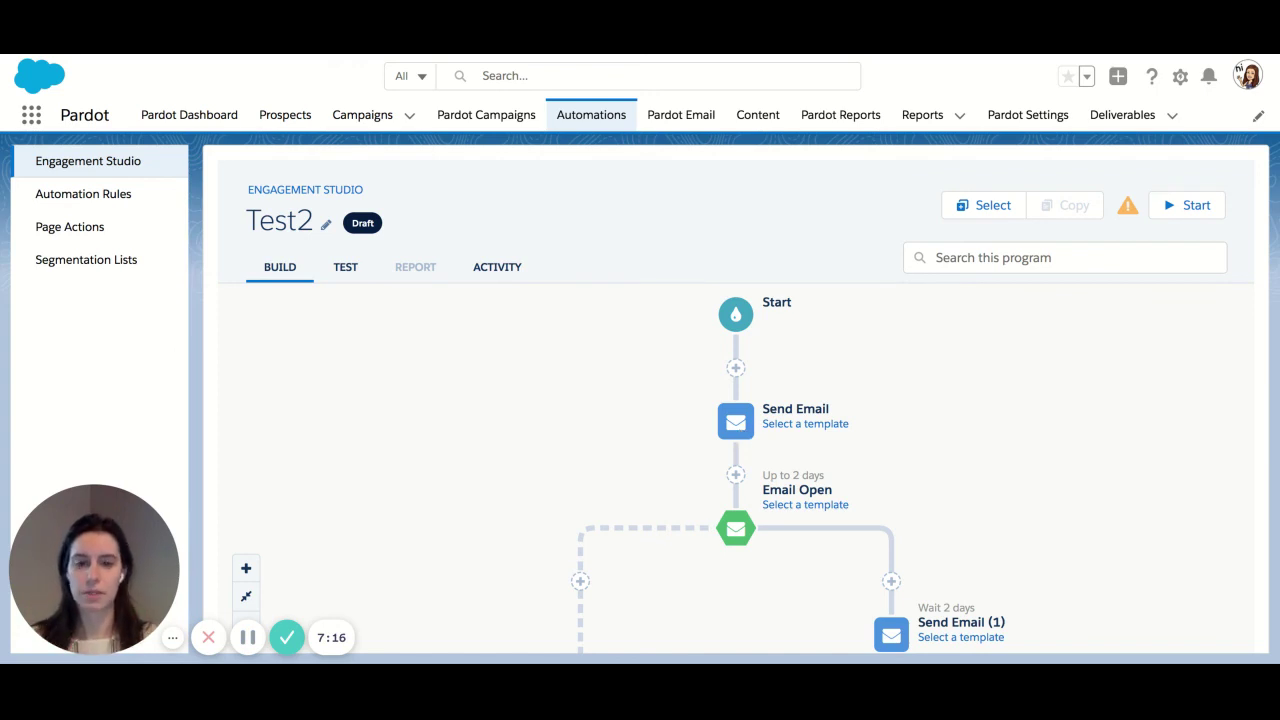
scroll(718, 418, "down", 2)
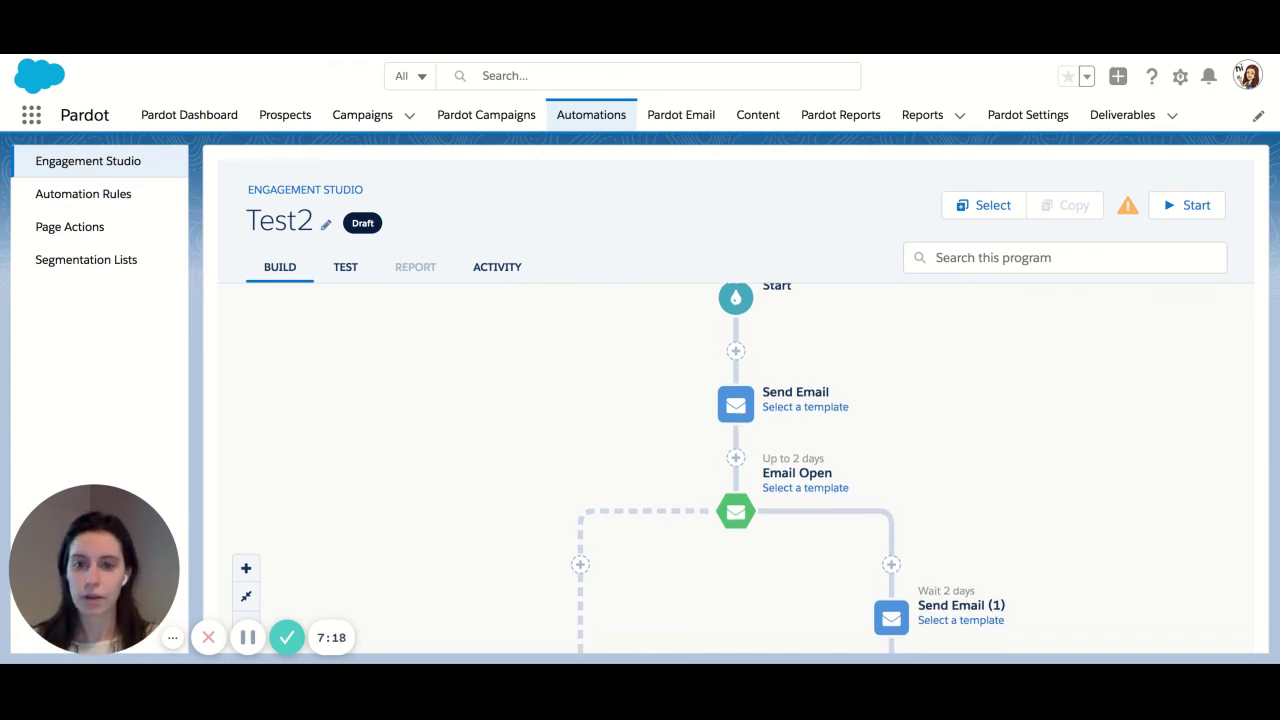
scroll(718, 418, "down", 3)
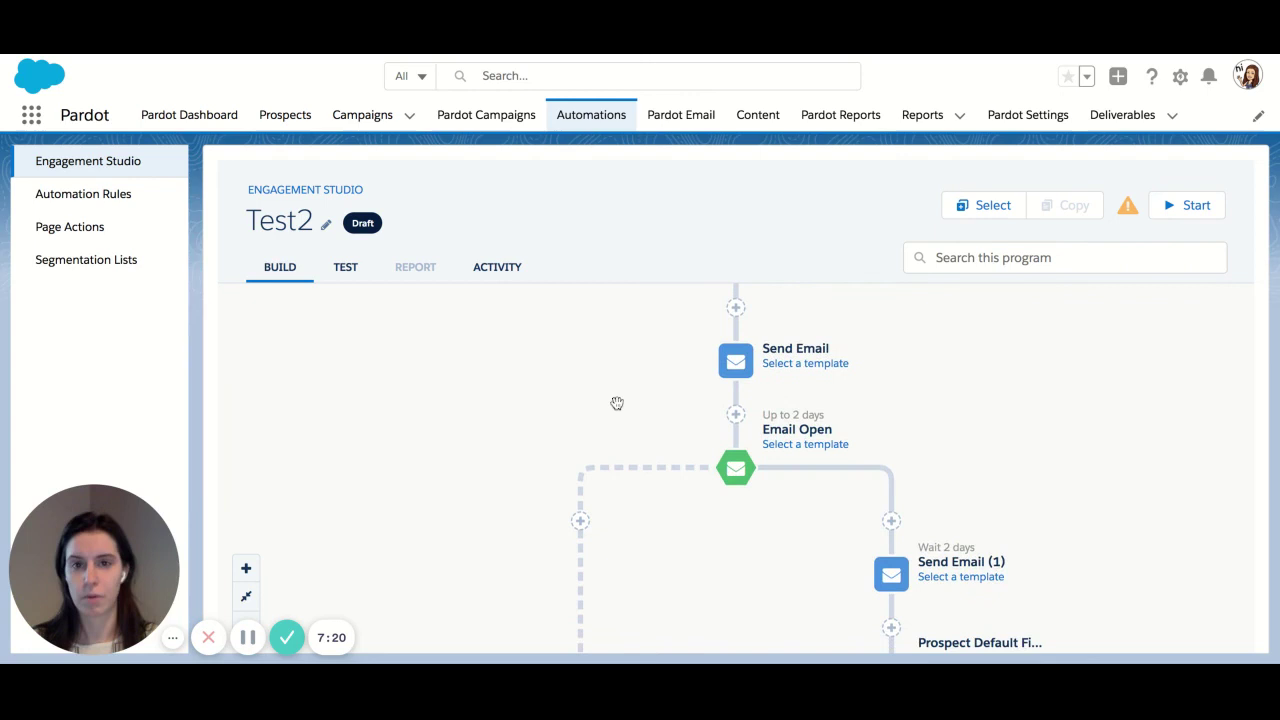
scroll(612, 406, "down", 2)
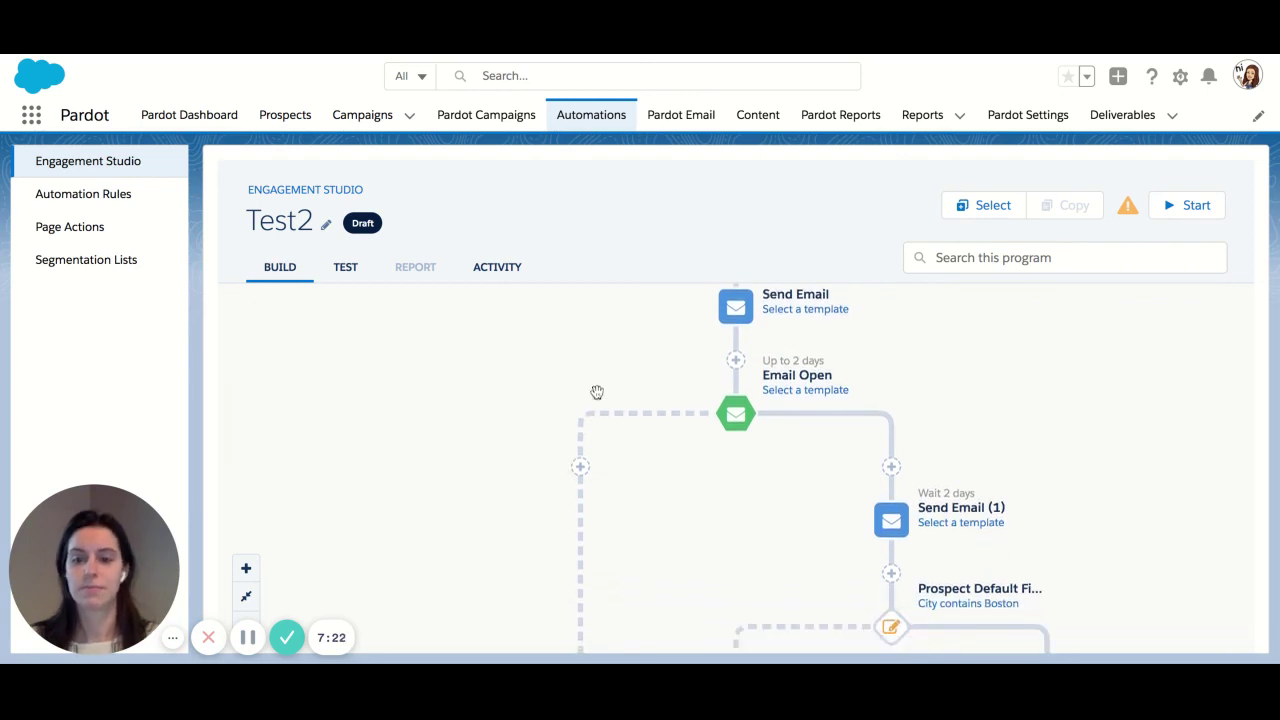